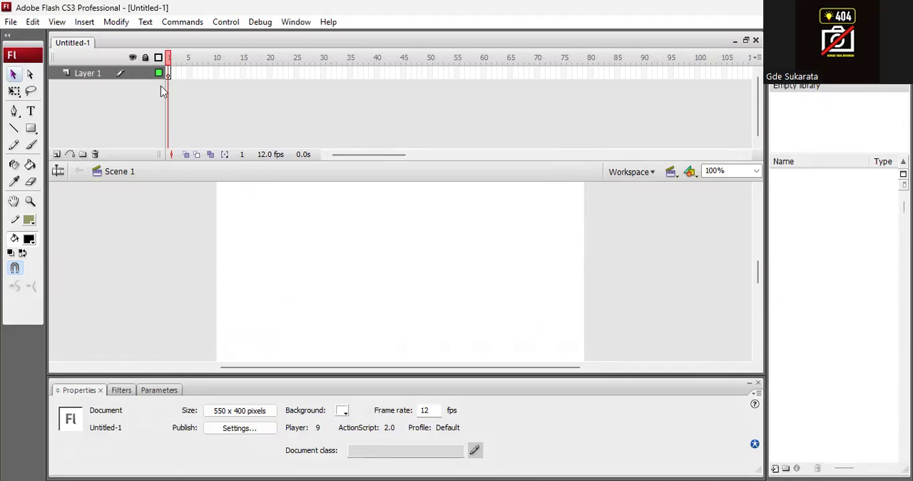
# Step: Show the rulers around the stage and reduce the timeline's height to enlarge the work area
pyautogui.click(57, 22)
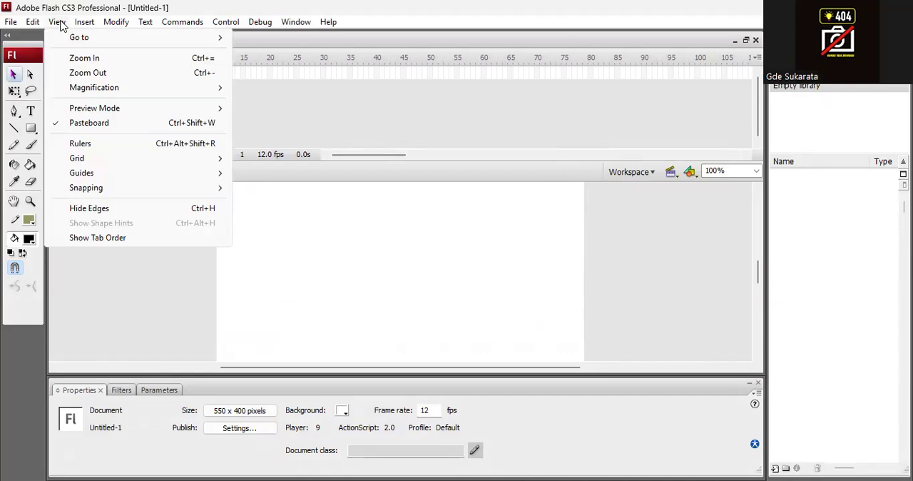
pyautogui.click(143, 145)
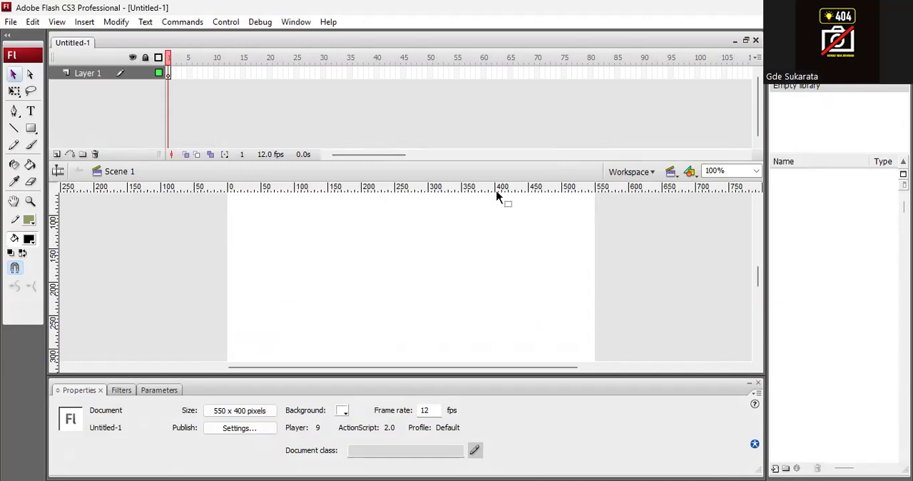
pyautogui.moveTo(461, 166); pyautogui.dragTo(470, 108)
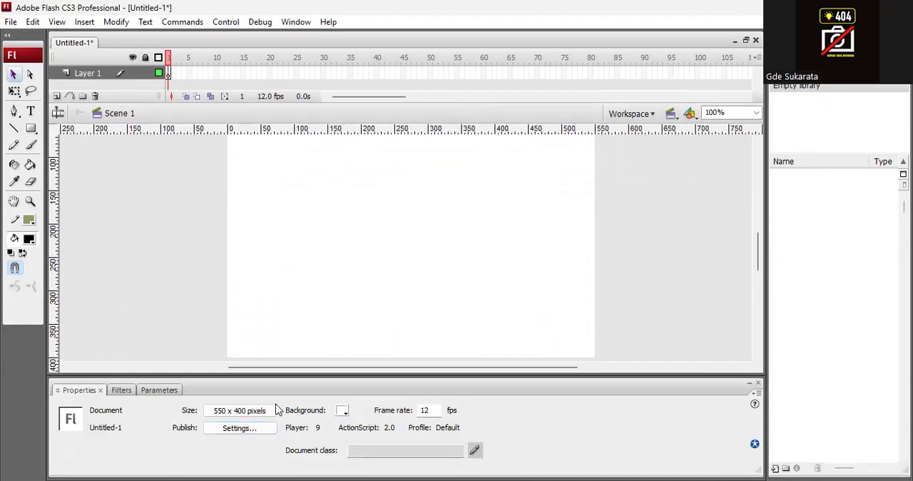
# Step: Close the Properties panel so that the whole stage fits in the work area
pyautogui.click(750, 385)
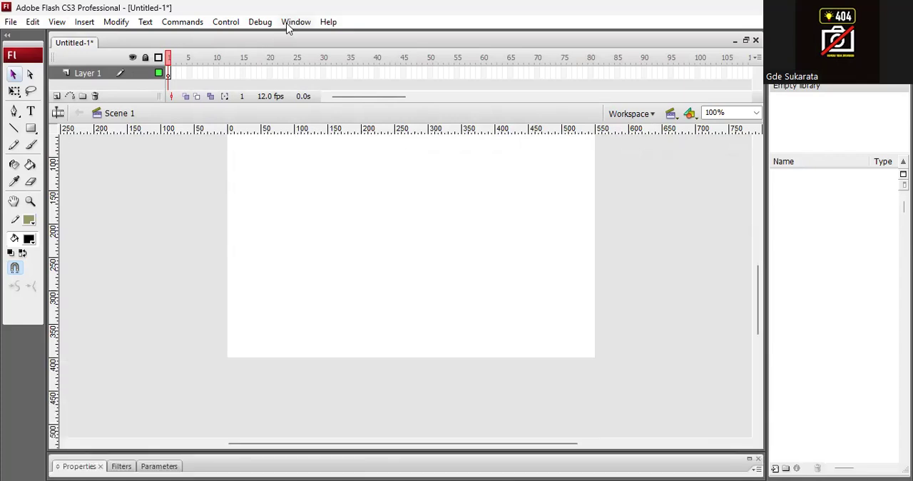
pyautogui.click(290, 22)
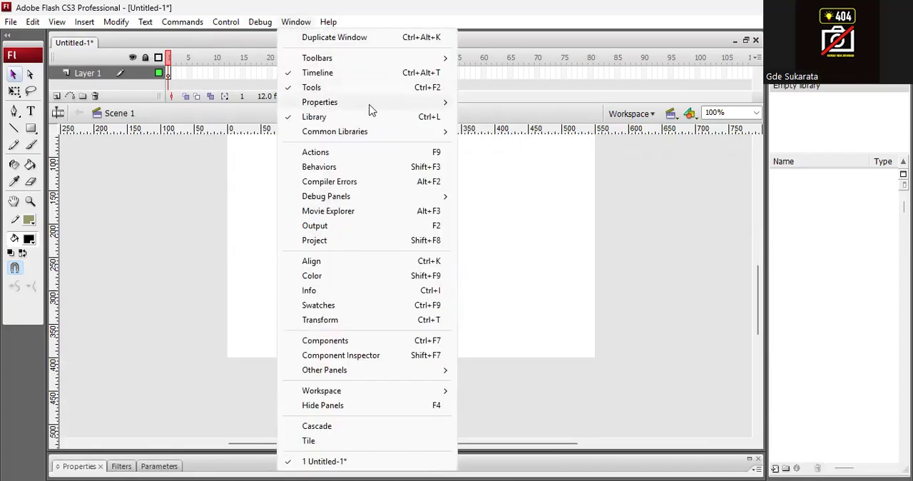
pyautogui.moveTo(369, 105)
pyautogui.click(495, 102)
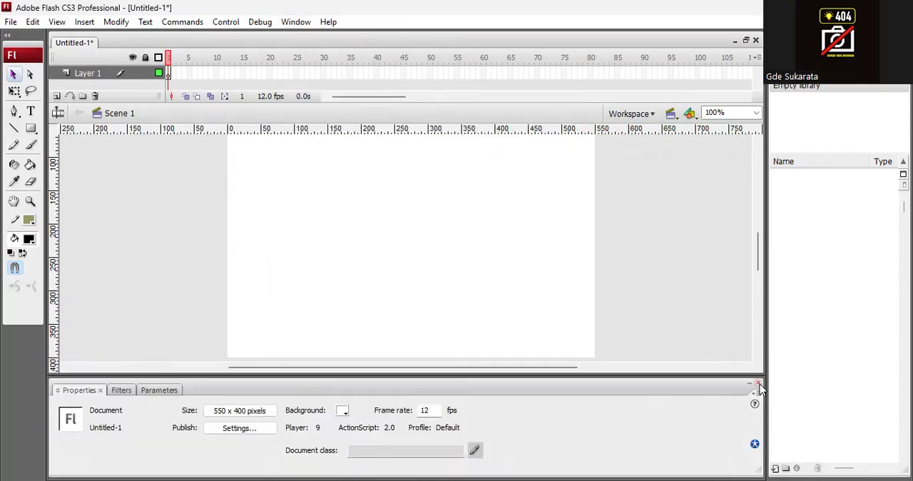
pyautogui.click(758, 385)
pyautogui.moveTo(759, 320); pyautogui.dragTo(760, 309)
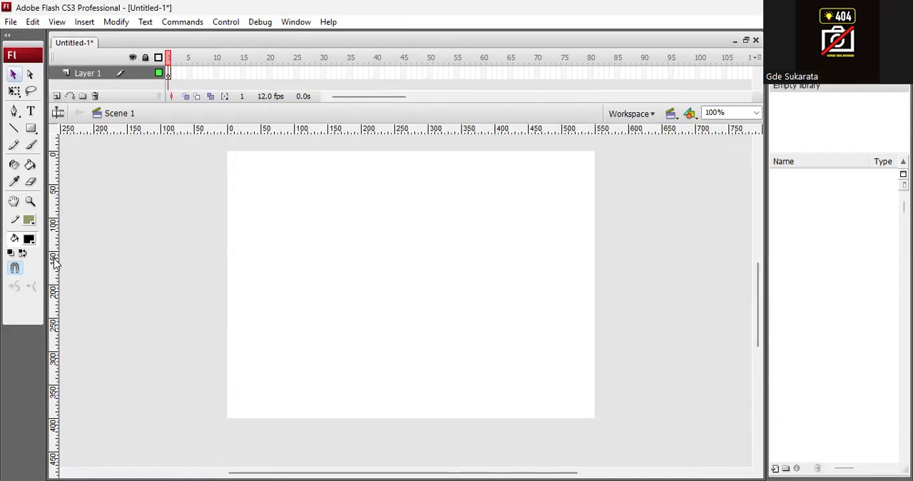
# Step: Place vertical guides at about 50 and 150 px and horizontal guides near the stage's top and bottom edges
pyautogui.moveTo(56, 264); pyautogui.dragTo(259, 291)
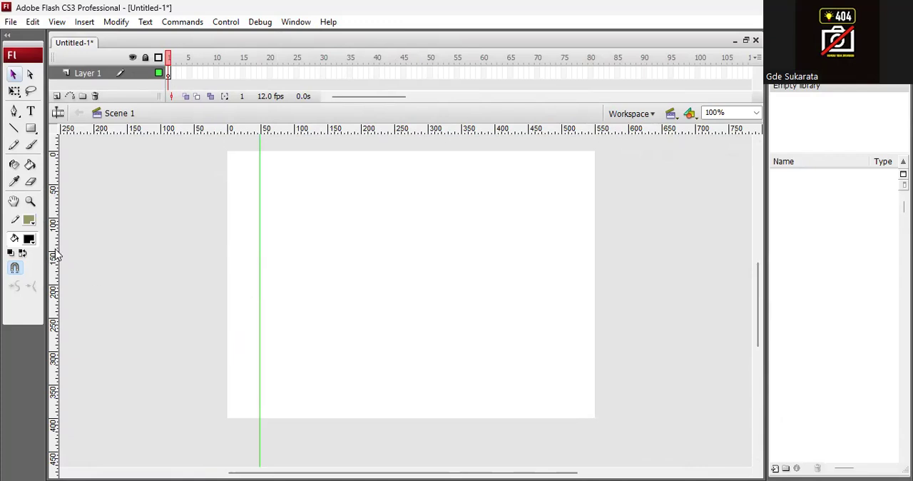
pyautogui.moveTo(92, 260); pyautogui.dragTo(327, 267)
pyautogui.moveTo(259, 278); pyautogui.dragTo(261, 278)
pyautogui.moveTo(316, 131); pyautogui.dragTo(291, 404)
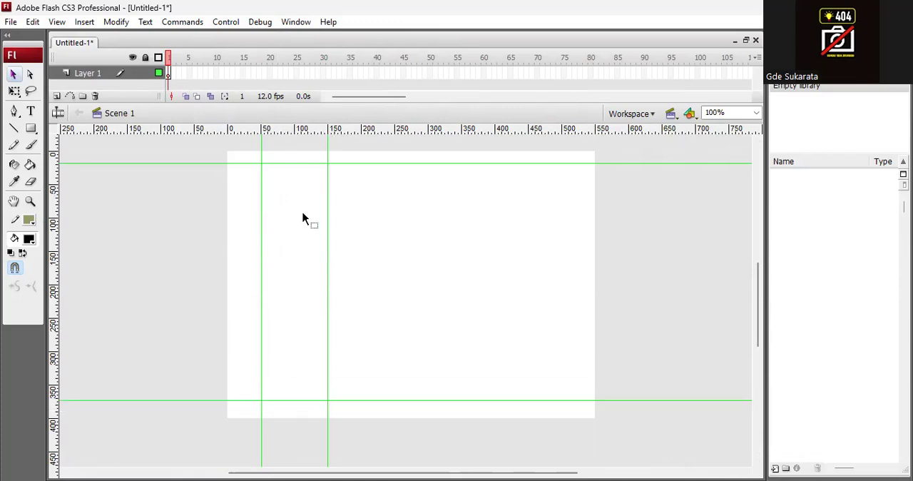
# Step: Draw a #FF0000-filled circle about 99 x 98 px with the Oval tool in Object Drawing mode, between the vertical guides below the upper guide
pyautogui.click(31, 128)
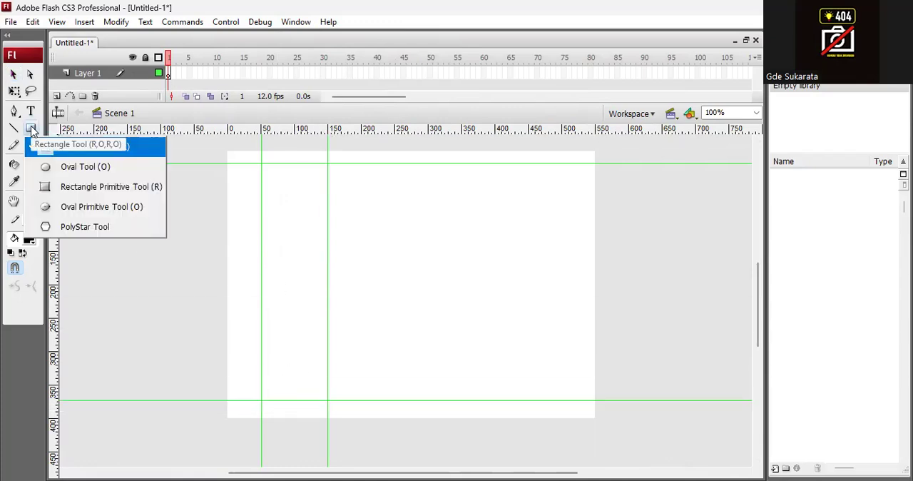
pyautogui.click(86, 167)
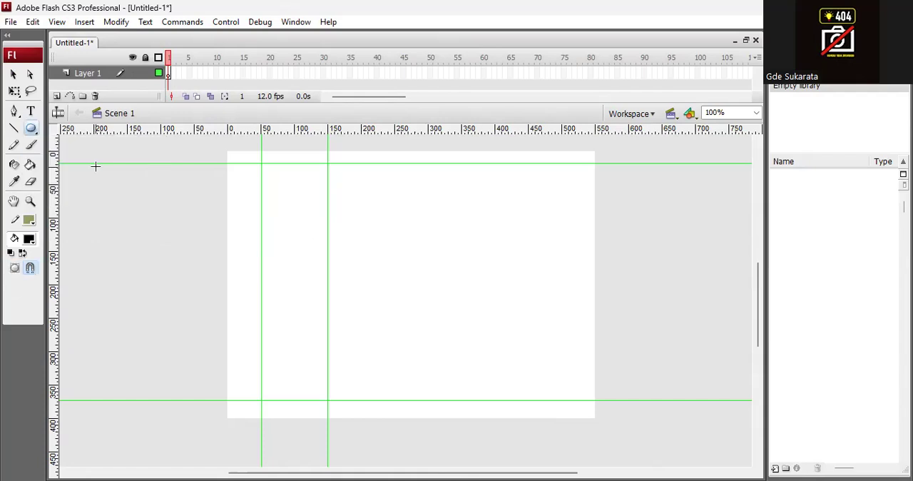
pyautogui.click(14, 270)
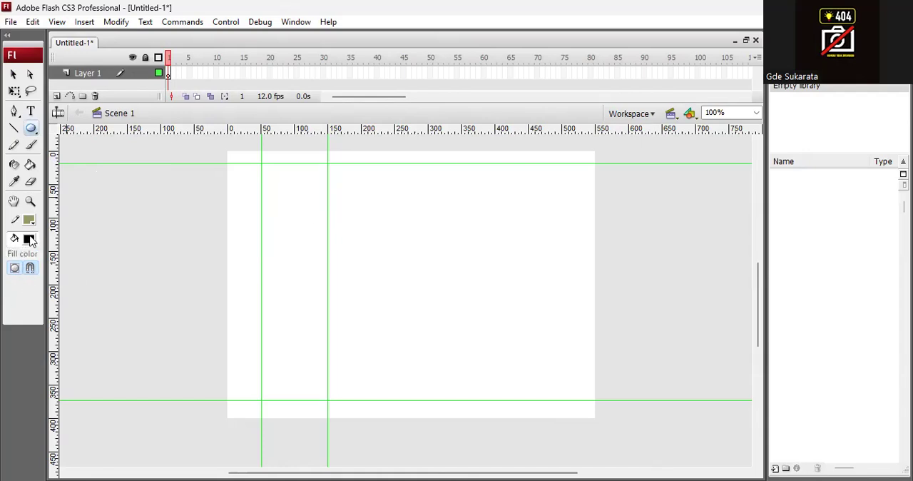
pyautogui.click(30, 241)
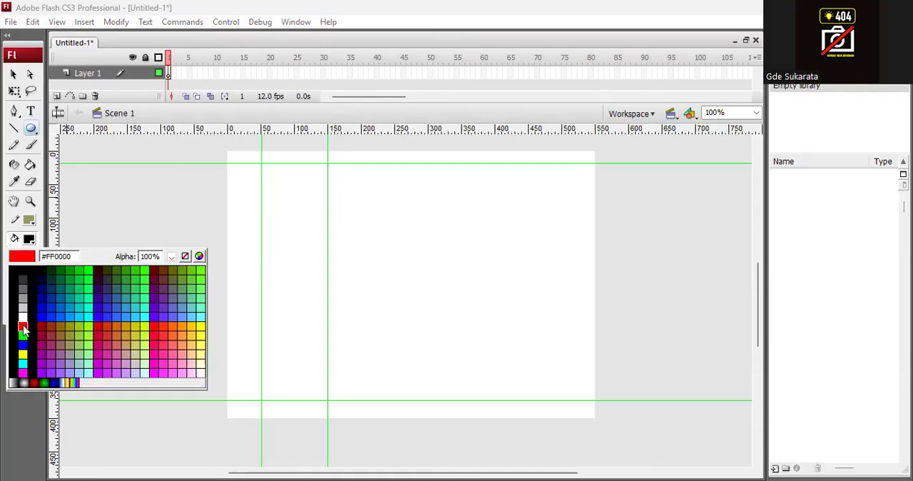
pyautogui.click(11, 327)
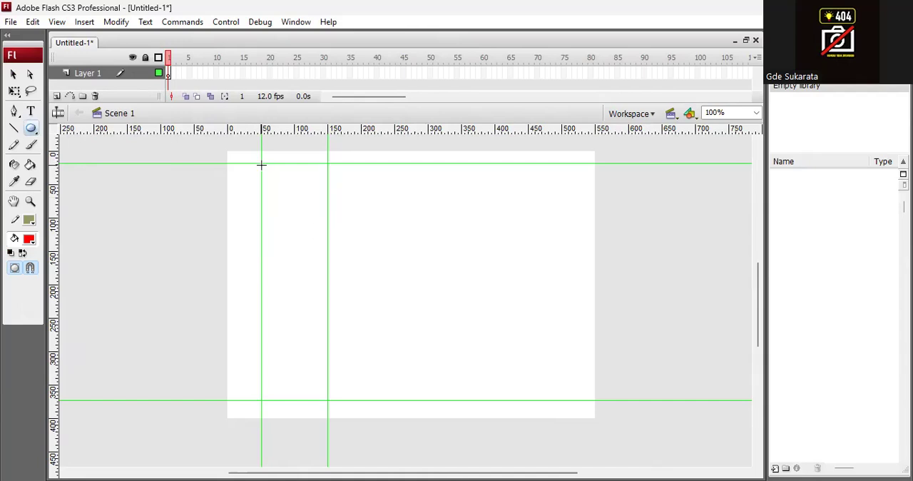
pyautogui.moveTo(260, 163); pyautogui.dragTo(326, 229)
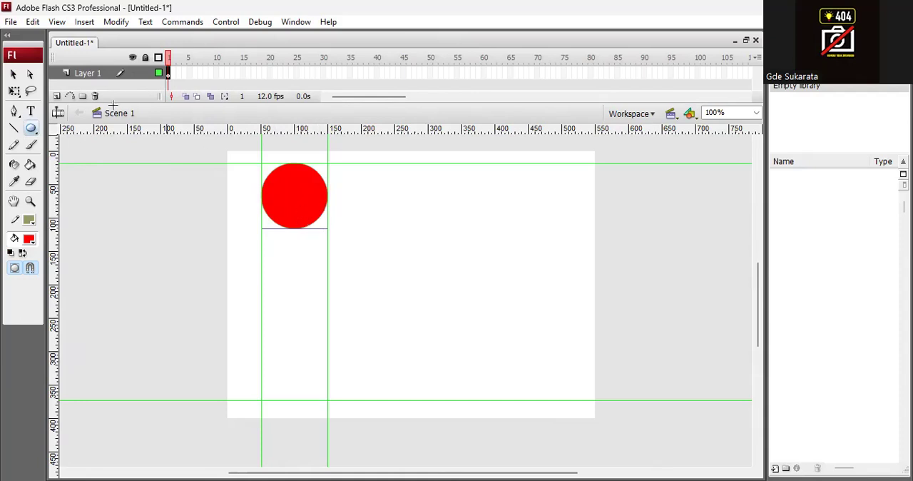
# Step: Set the red circle's width and height to 100 px in its properties
pyautogui.click(294, 22)
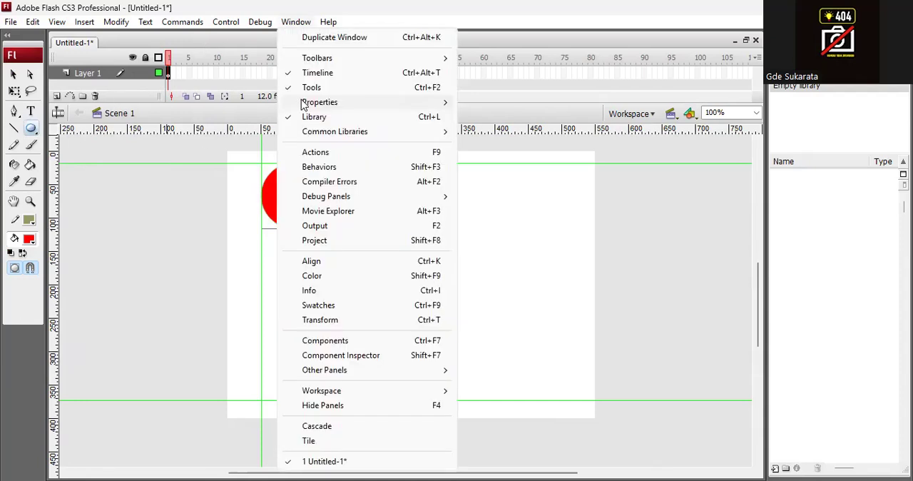
pyautogui.moveTo(363, 107)
pyautogui.click(484, 104)
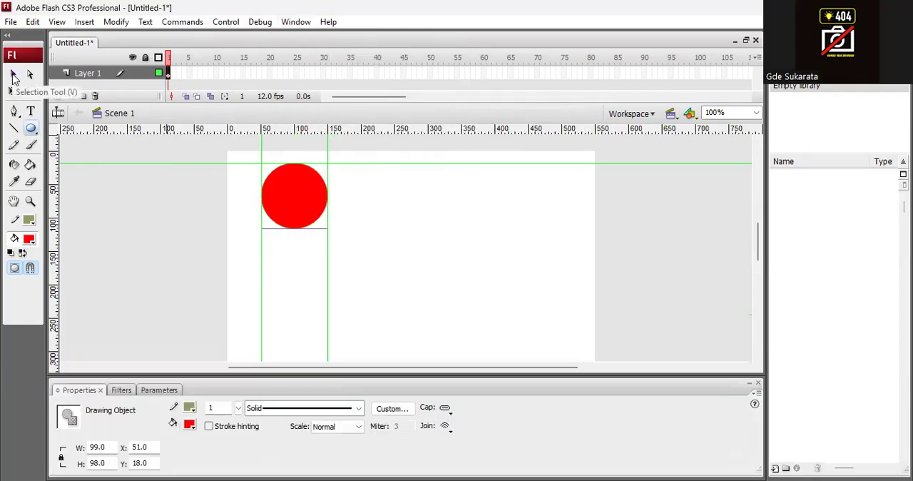
pyautogui.click(13, 76)
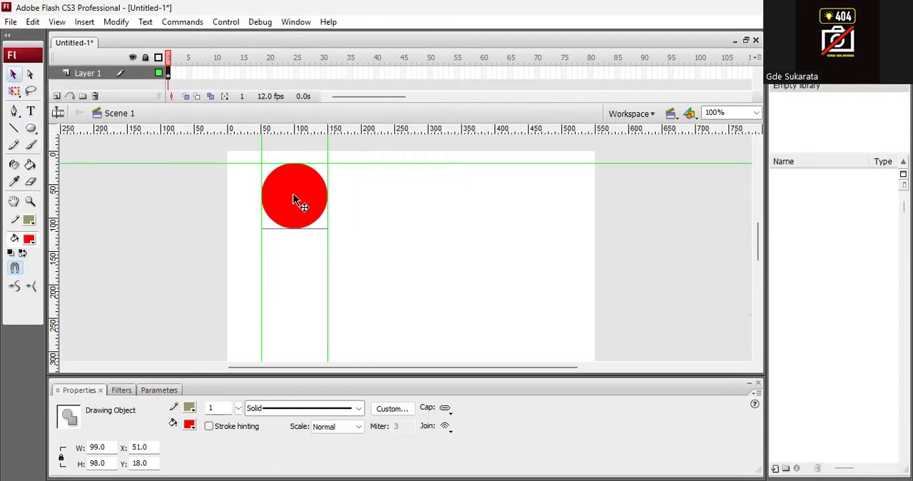
pyautogui.click(106, 445)
pyautogui.write('100')
pyautogui.press('Tab')
pyautogui.write('100')
pyautogui.press('Return')
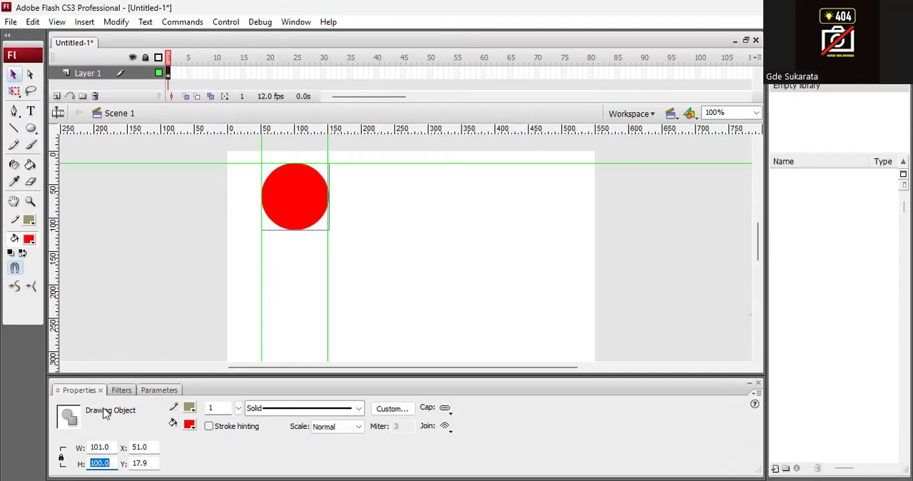
pyautogui.click(758, 383)
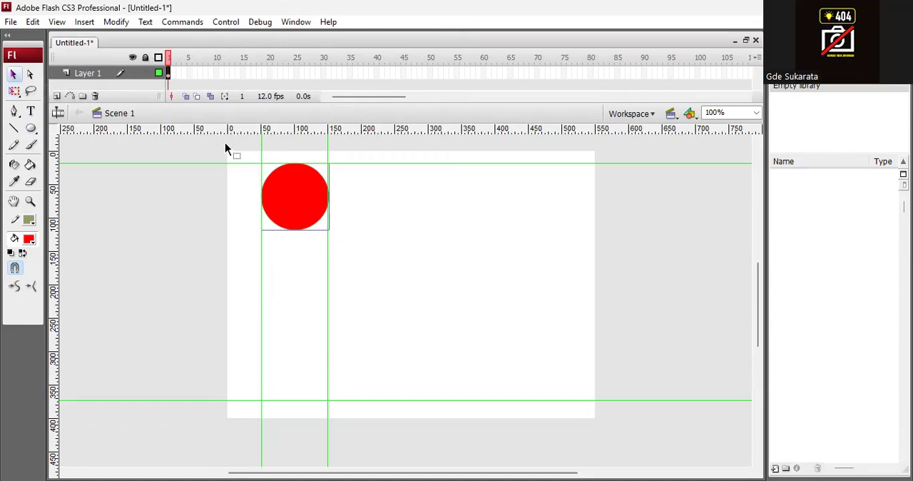
# Step: Add keyframes on frames 2 to 9, moving the circle down in stages until it rests on the lower guide
pyautogui.press('F6')
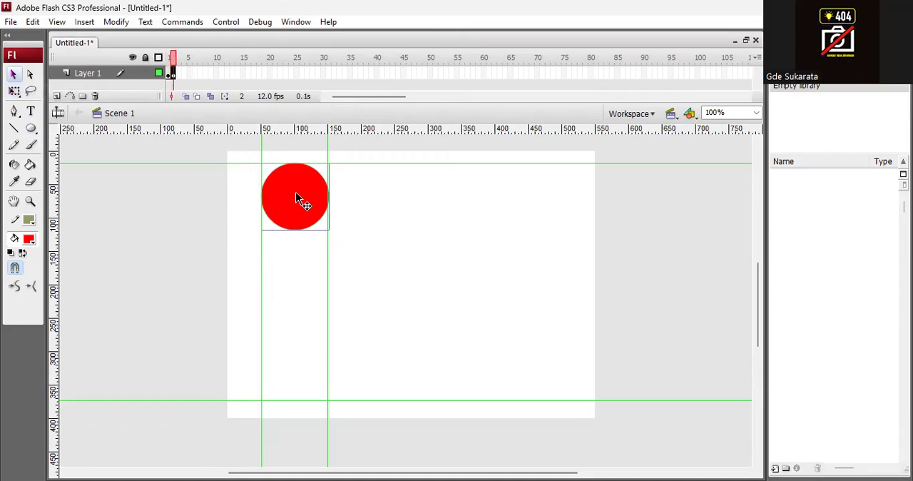
pyautogui.moveTo(297, 197); pyautogui.dragTo(300, 374)
pyautogui.press('F6')
pyautogui.press('F6')
pyautogui.press('F6')
pyautogui.press('F6')
pyautogui.press('F6')
pyautogui.press('F6')
pyautogui.press('F6')
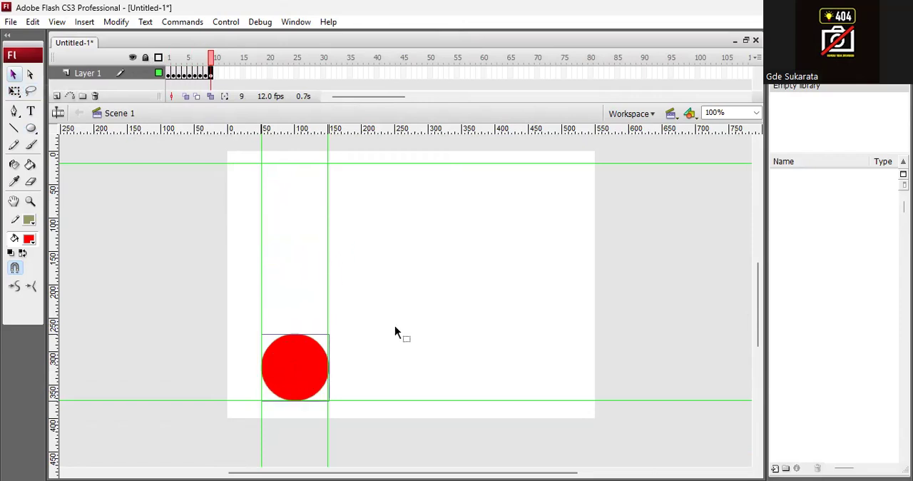
# Step: Add keyframes on frames 10 to 17, moving the circle up in stages until it touches the upper guide
pyautogui.moveTo(211, 57)
pyautogui.mouseDown()
pyautogui.moveTo(155, 57)
pyautogui.moveTo(213, 57)
pyautogui.mouseUp()
pyautogui.click(211, 73)
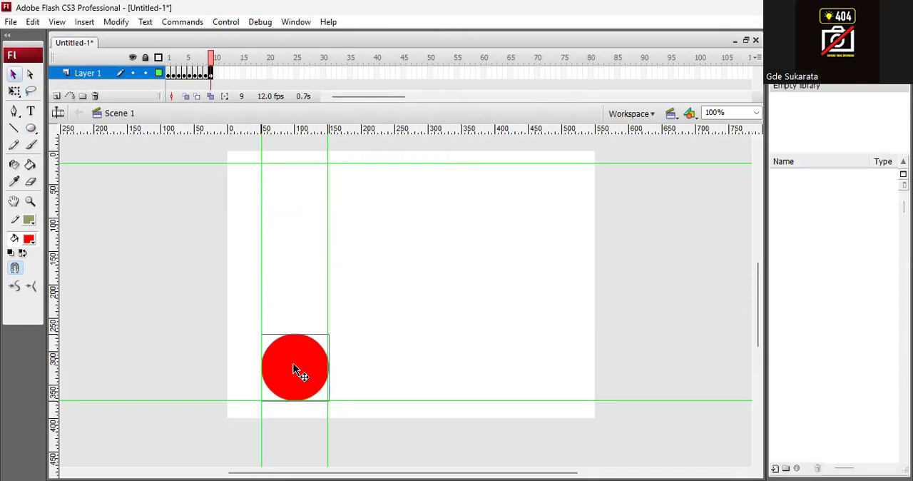
pyautogui.press('F6')
pyautogui.moveTo(294, 369); pyautogui.dragTo(292, 197)
pyautogui.press('F6')
pyautogui.press('F6')
pyautogui.press('F6')
pyautogui.press('F6')
pyautogui.press('F6')
pyautogui.press('F6')
pyautogui.press('F6')
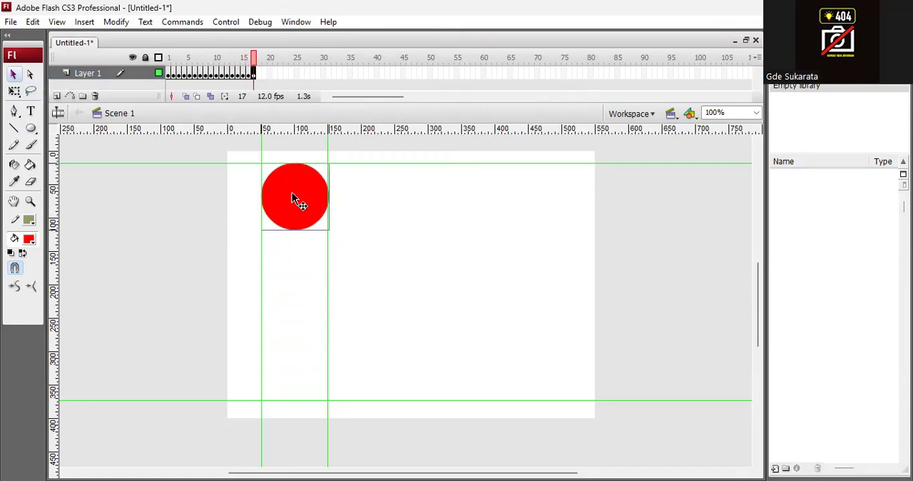
# Step: Scrub back to frame 11 and test the movie to preview the bouncing circle
pyautogui.moveTo(253, 61); pyautogui.dragTo(221, 61)
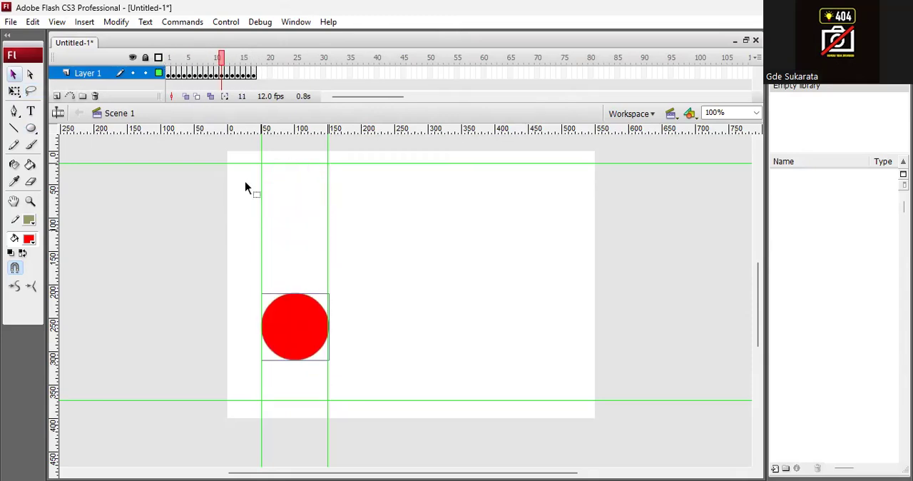
pyautogui.hotkey('ctrl', 'Return')
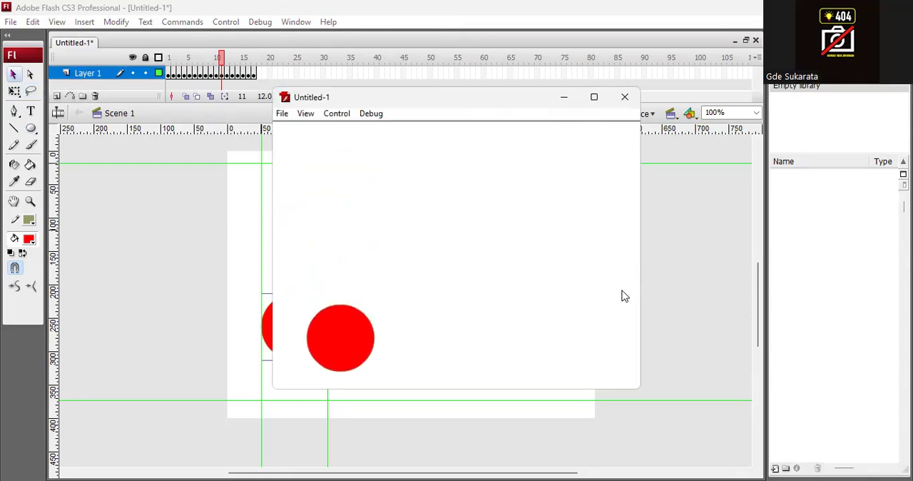
pyautogui.click(624, 96)
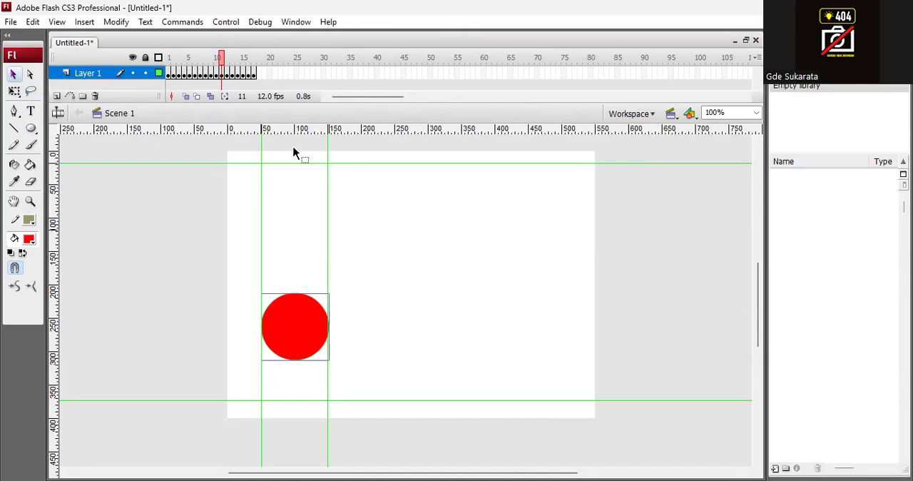
# Step: Enlarge the timeline, go to frame 9 and add a new layer named lembek above Layer 1
pyautogui.moveTo(456, 107); pyautogui.dragTo(454, 124)
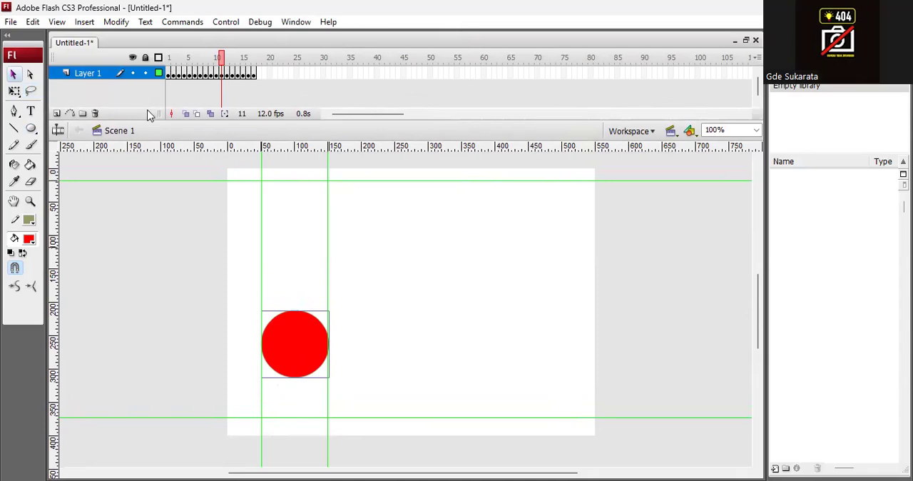
pyautogui.moveTo(222, 60)
pyautogui.mouseDown()
pyautogui.moveTo(171, 60)
pyautogui.moveTo(254, 60)
pyautogui.moveTo(170, 60)
pyautogui.moveTo(235, 43)
pyautogui.moveTo(258, 47)
pyautogui.moveTo(165, 47)
pyautogui.moveTo(260, 48)
pyautogui.moveTo(168, 54)
pyautogui.moveTo(222, 57)
pyautogui.moveTo(210, 57)
pyautogui.mouseUp()
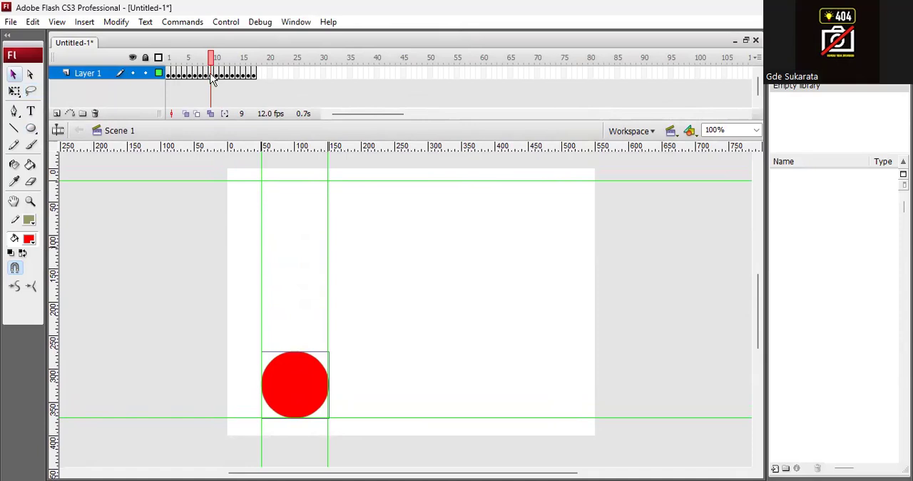
pyautogui.click(211, 74)
pyautogui.click(57, 114)
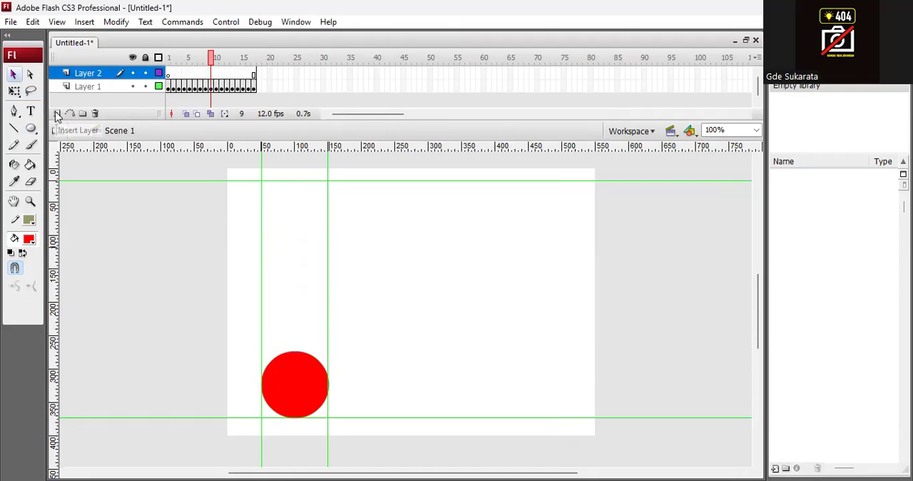
pyautogui.doubleClick(84, 73)
pyautogui.press('BackSpace')
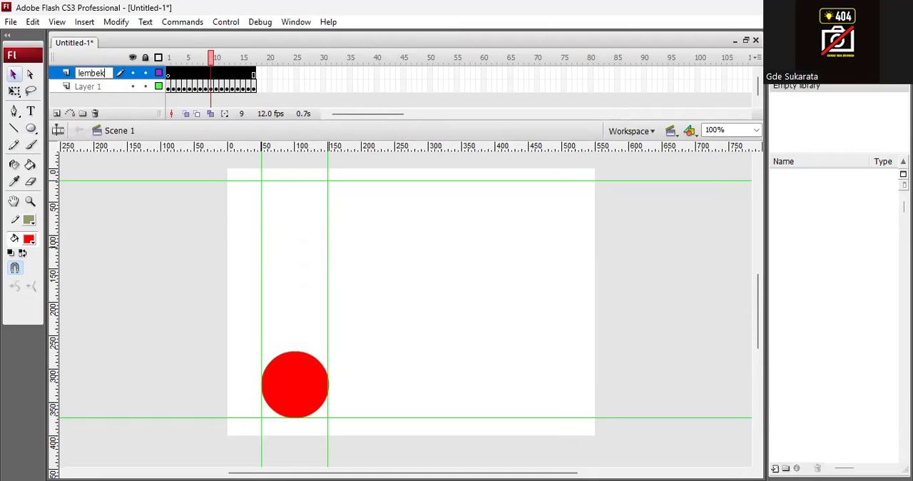
pyautogui.press('Return')
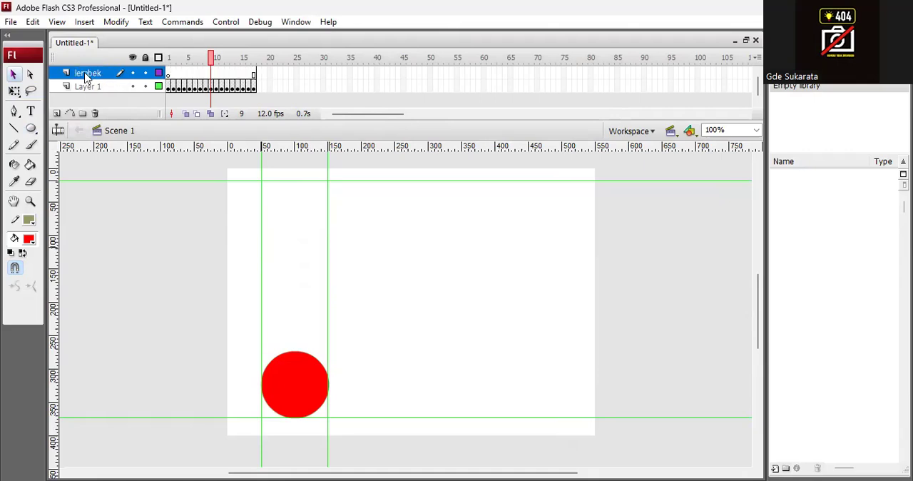
# Step: Compare the circle's position on frames 9 and 10 of Layer 1
pyautogui.click(211, 57)
pyautogui.moveTo(213, 61); pyautogui.dragTo(212, 61)
pyautogui.click(211, 87)
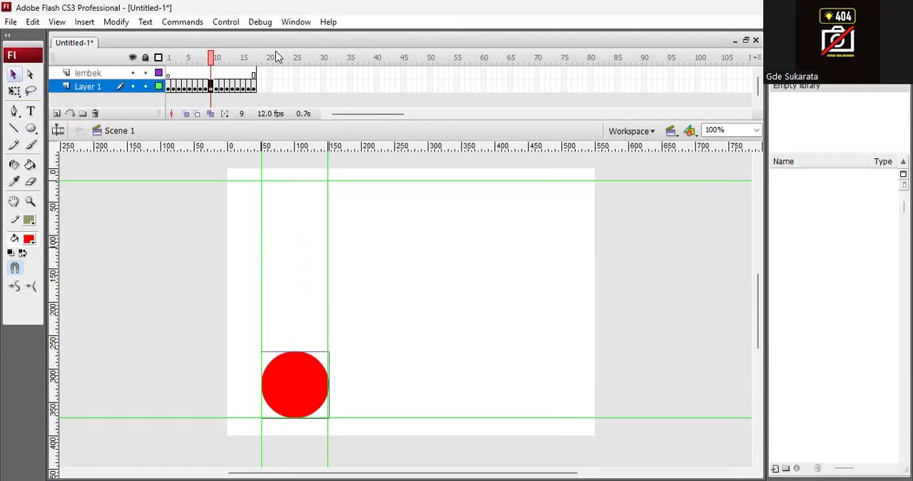
pyautogui.press('.')
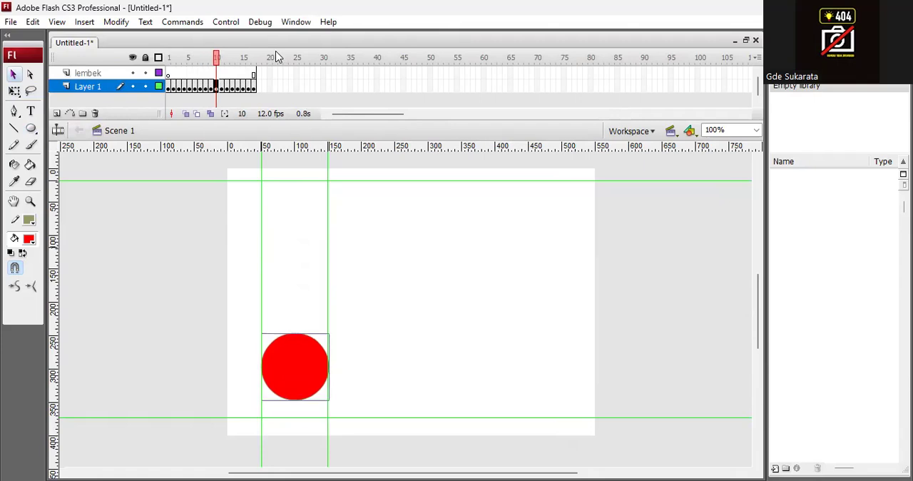
pyautogui.moveTo(215, 62)
pyautogui.mouseDown()
pyautogui.moveTo(248, 61)
pyautogui.moveTo(169, 62)
pyautogui.moveTo(265, 67)
pyautogui.moveTo(191, 67)
pyautogui.moveTo(214, 70)
pyautogui.mouseUp()
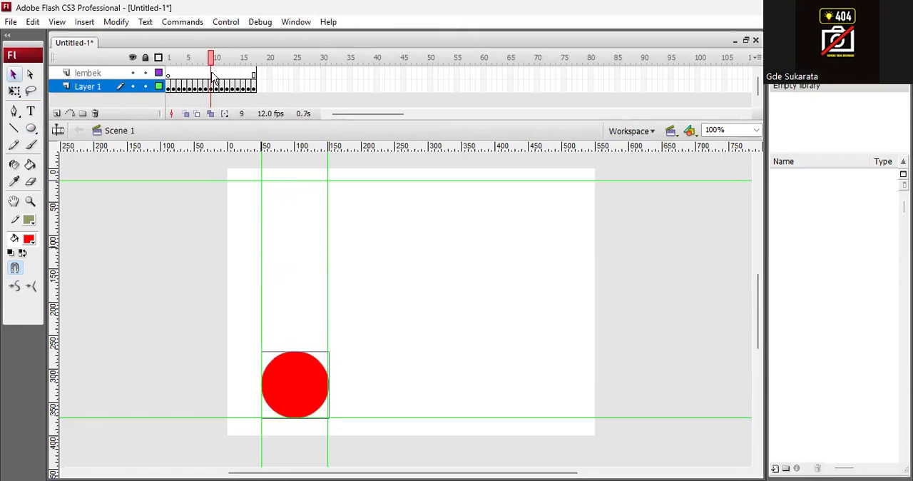
# Step: Insert one extra frame at frame 9 of the lembek layer
pyautogui.click(212, 74)
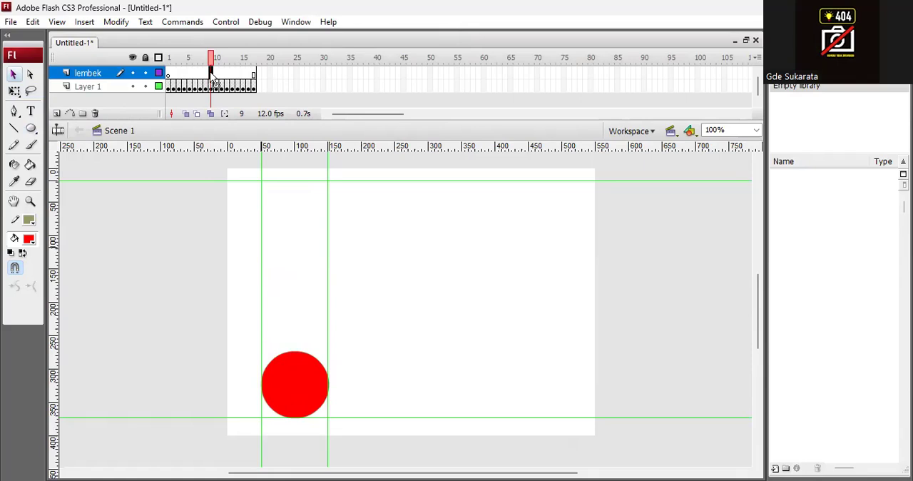
pyautogui.rightClick(212, 76)
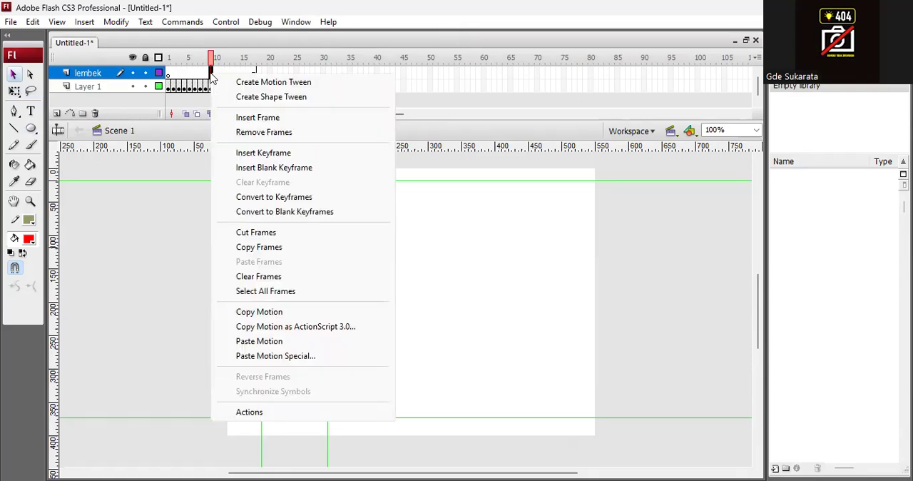
pyautogui.click(278, 120)
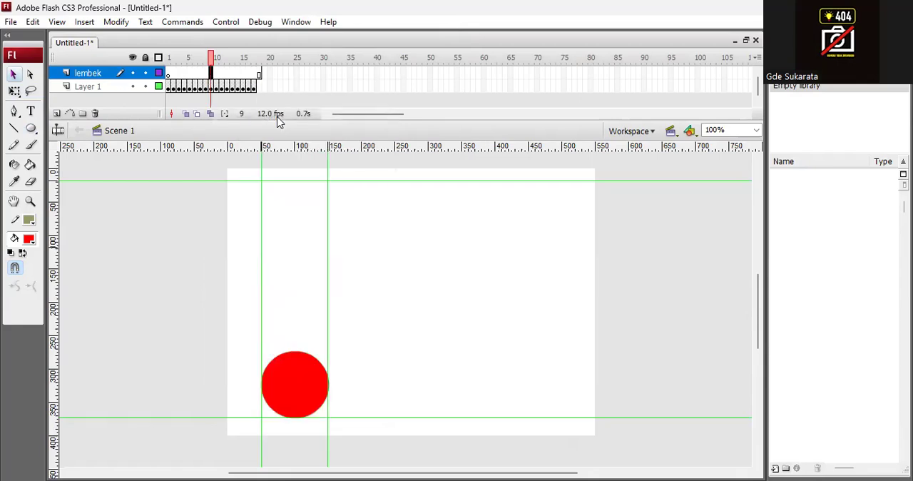
# Step: Shift the Layer 1 keyframes on frames 10 to 17 one frame later in the timeline
pyautogui.click(216, 86)
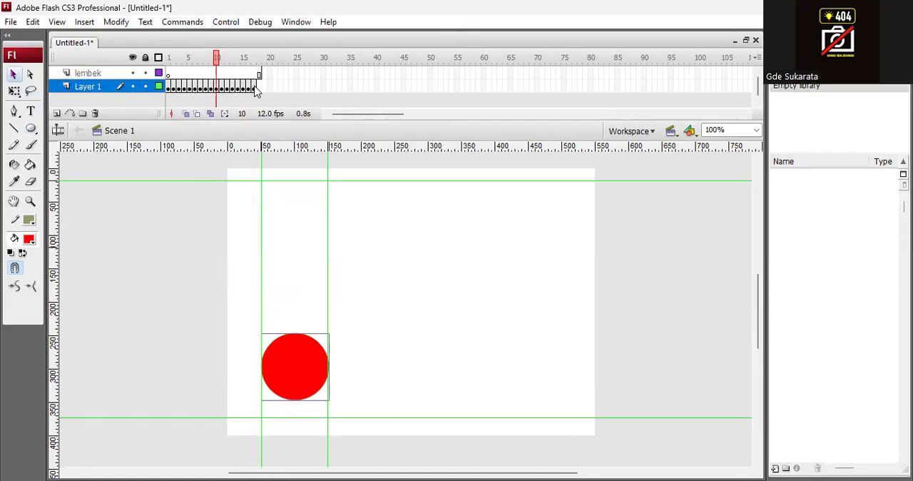
pyautogui.keyDown('shift'); pyautogui.click(254, 88); pyautogui.keyUp('shift')
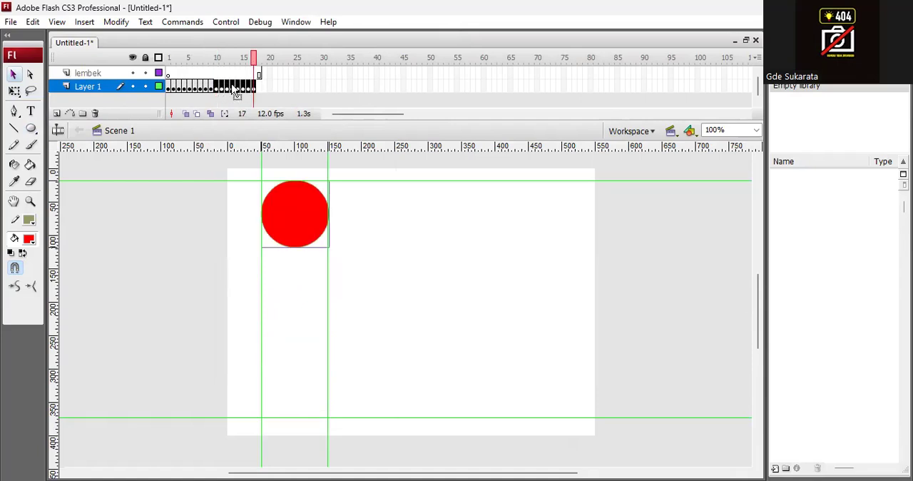
pyautogui.moveTo(234, 88); pyautogui.dragTo(244, 92)
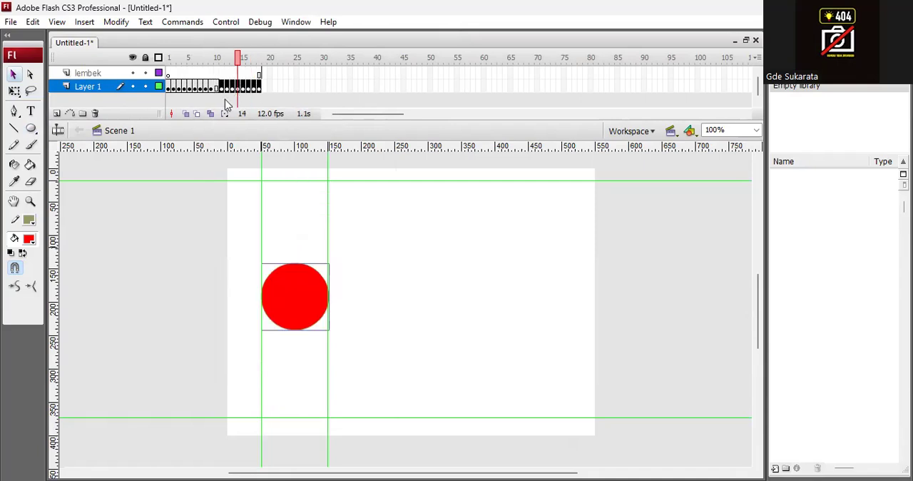
# Step: Add a keyframe on frame 10 of Layer 1 that holds the landed circle, and compare it with frames 9 and 11
pyautogui.click(215, 88)
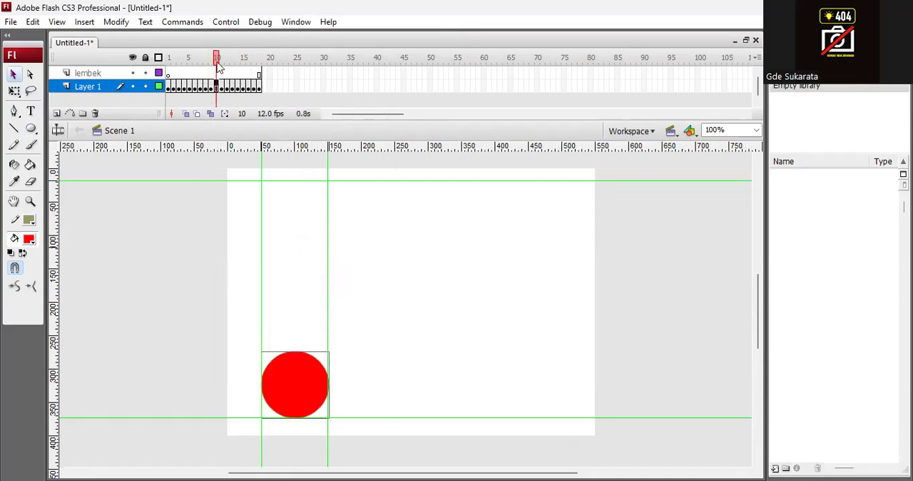
pyautogui.click(221, 58)
pyautogui.moveTo(221, 60)
pyautogui.mouseDown()
pyautogui.moveTo(212, 64)
pyautogui.moveTo(220, 65)
pyautogui.mouseUp()
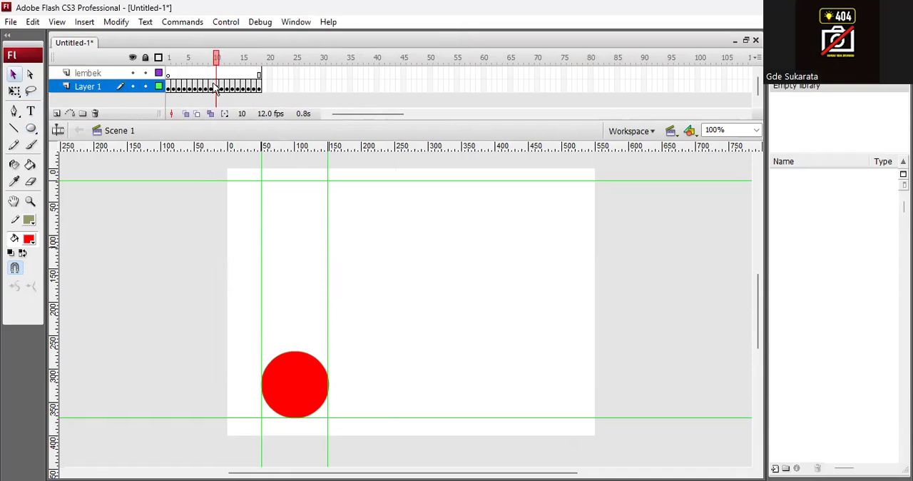
pyautogui.click(216, 86)
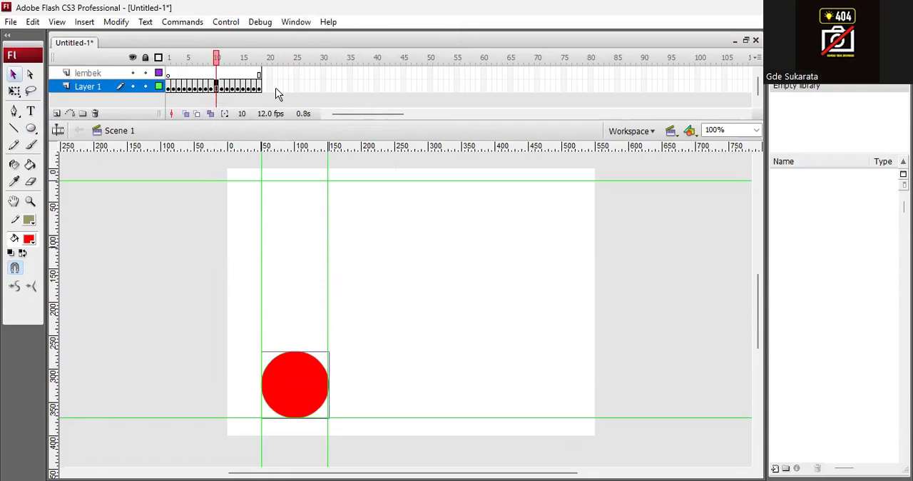
pyautogui.click(211, 62)
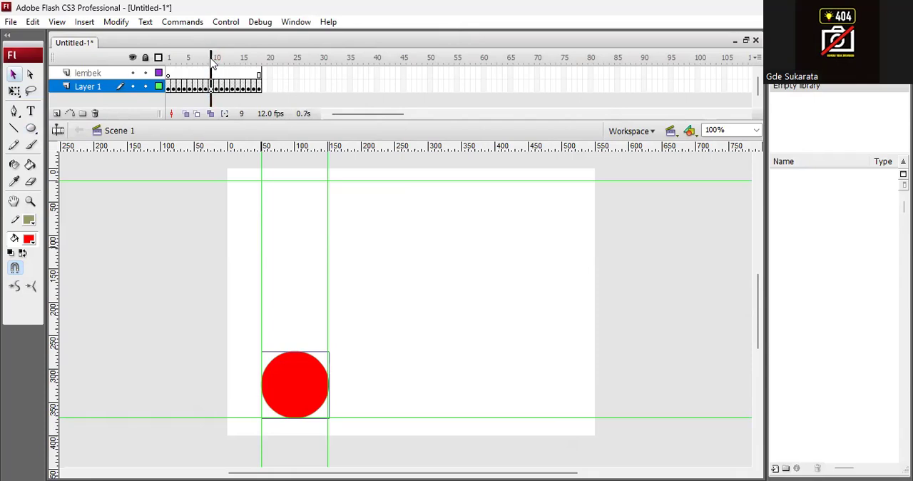
pyautogui.click(216, 62)
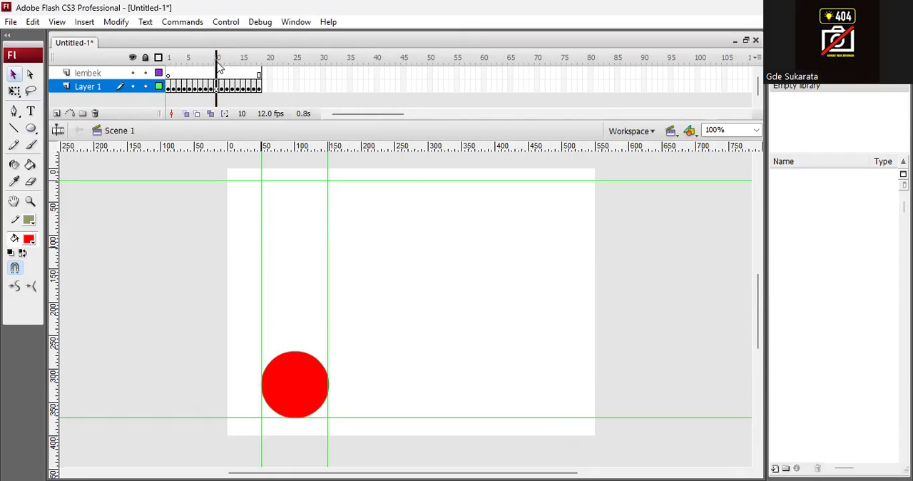
pyautogui.click(222, 62)
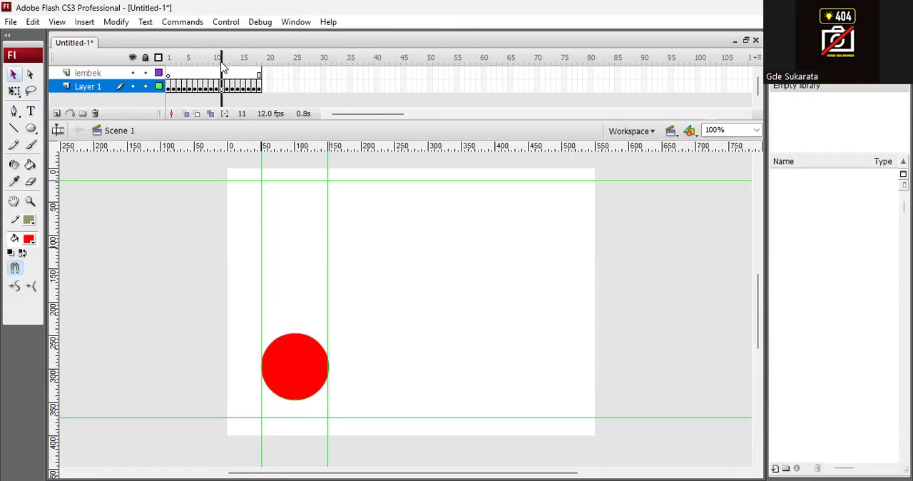
pyautogui.moveTo(222, 63); pyautogui.dragTo(218, 66)
# Step: Copy the circle on frame 10 of Layer 1
pyautogui.click(217, 86)
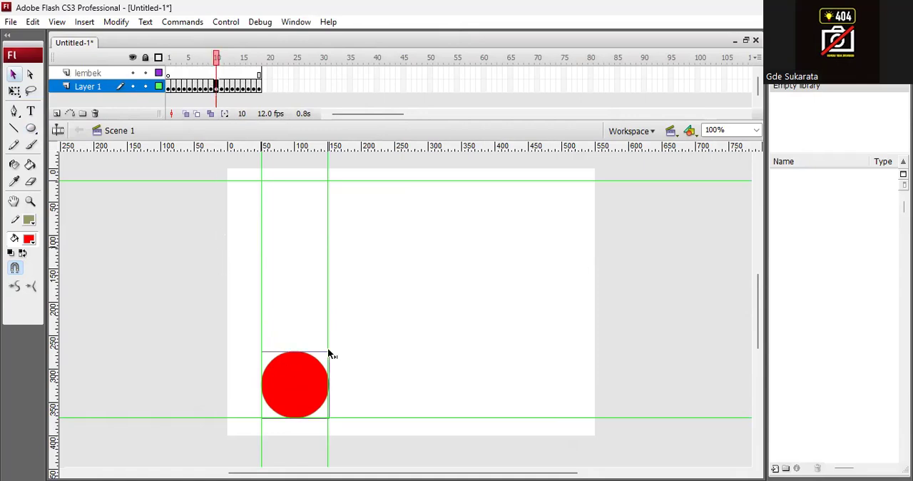
pyautogui.click(311, 392)
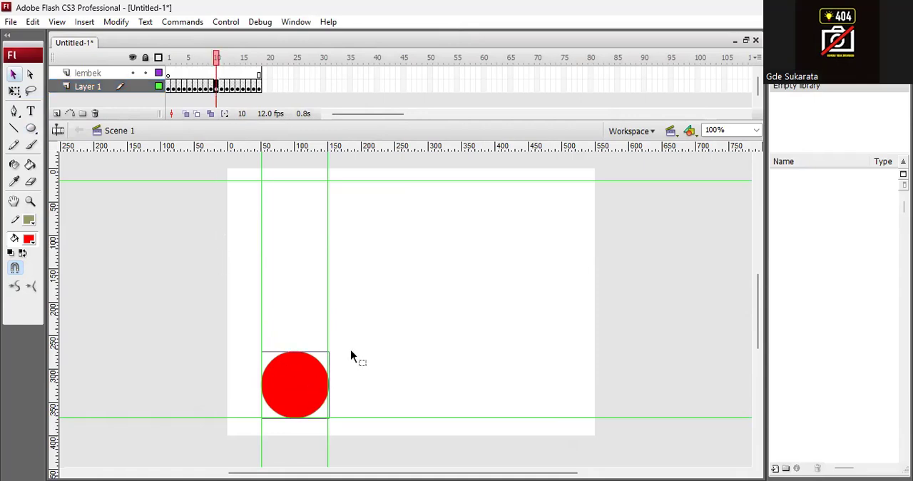
pyautogui.moveTo(245, 322); pyautogui.dragTo(372, 449)
# Step: Add keyframes on frames 10 and 11 of the lembek layer, and paste the copied circle on frame 10, placed above the original
pyautogui.click(216, 75)
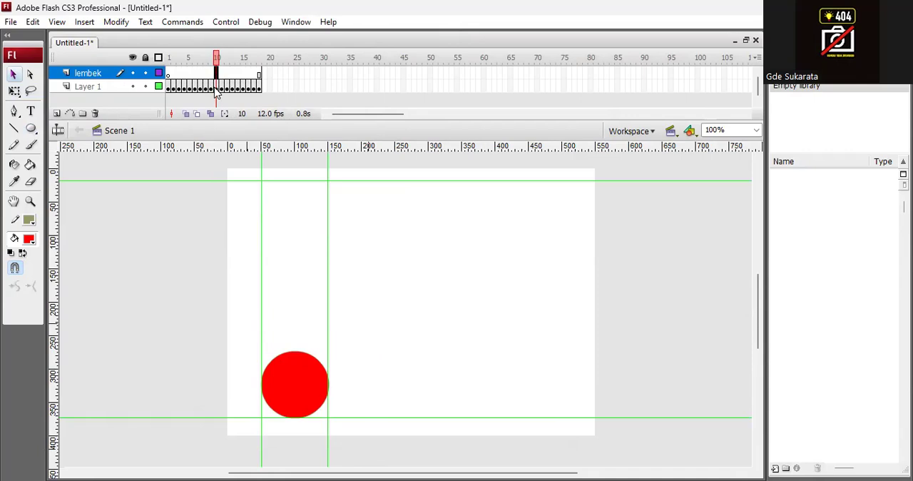
pyautogui.press('F6')
pyautogui.click(221, 74)
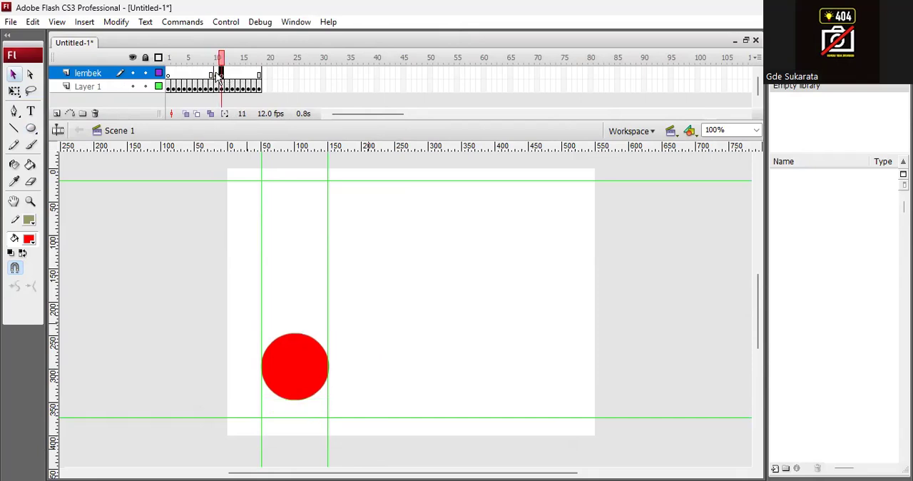
pyautogui.click(216, 75)
pyautogui.click(221, 74)
pyautogui.click(216, 75)
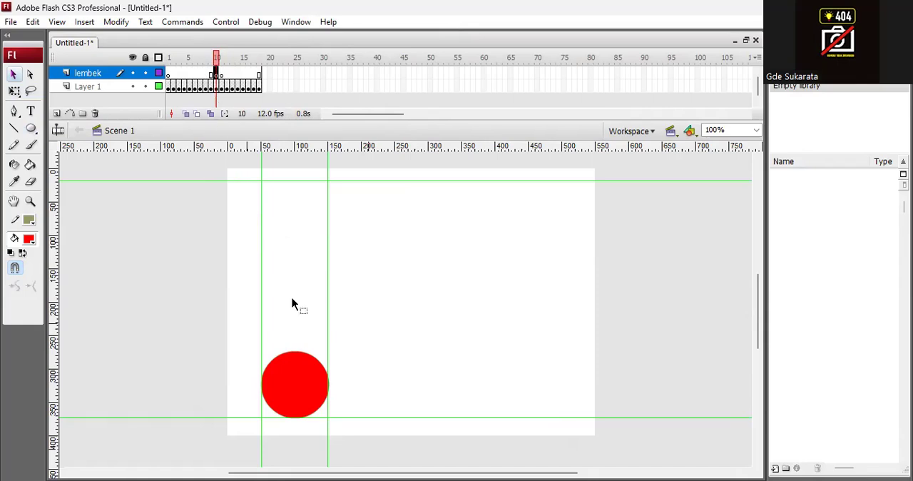
pyautogui.hotkey('ctrl', 'v')
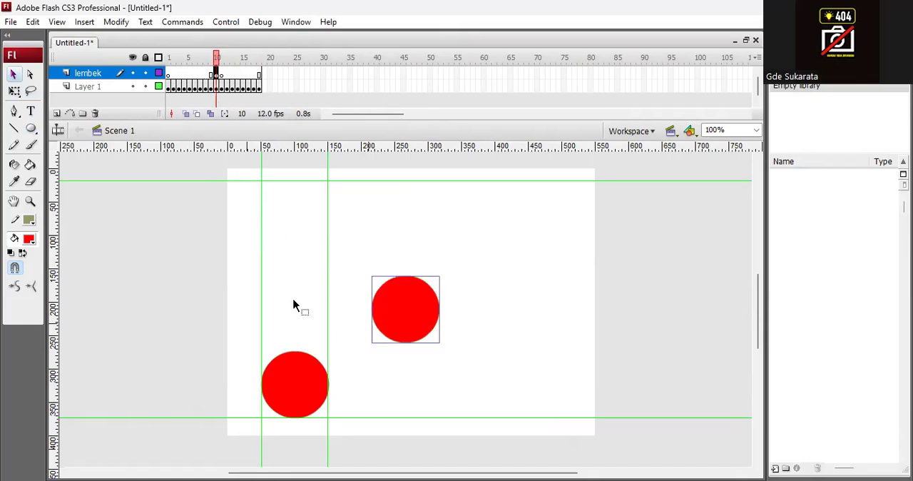
pyautogui.moveTo(391, 307); pyautogui.dragTo(314, 277)
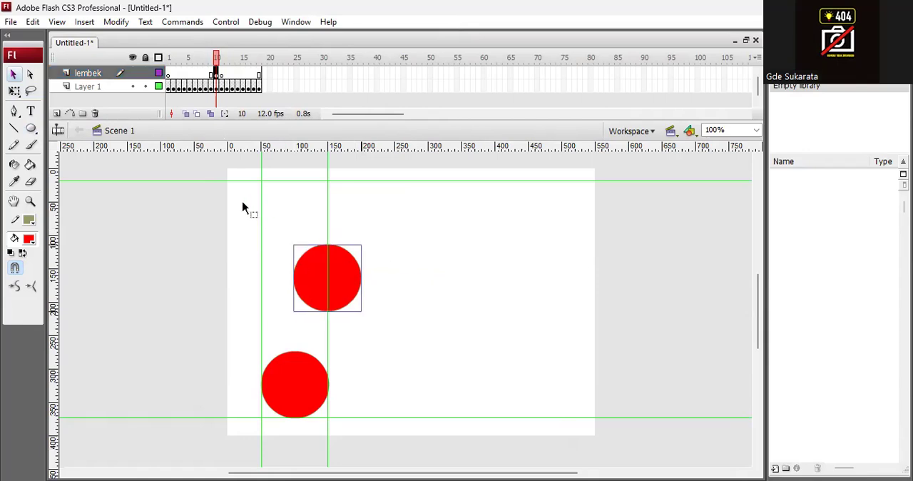
# Step: Delete the original circle from frame 10 of Layer 1 only
pyautogui.click(97, 87)
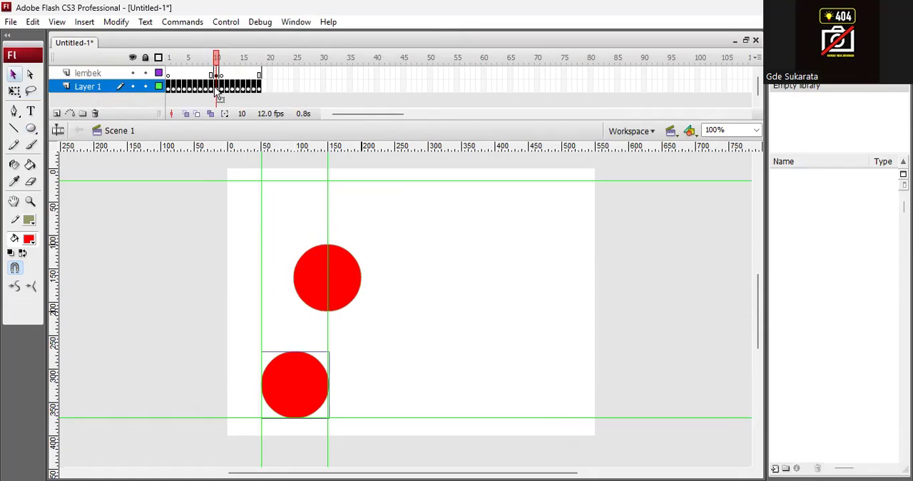
pyautogui.click(217, 89)
pyautogui.click(314, 389)
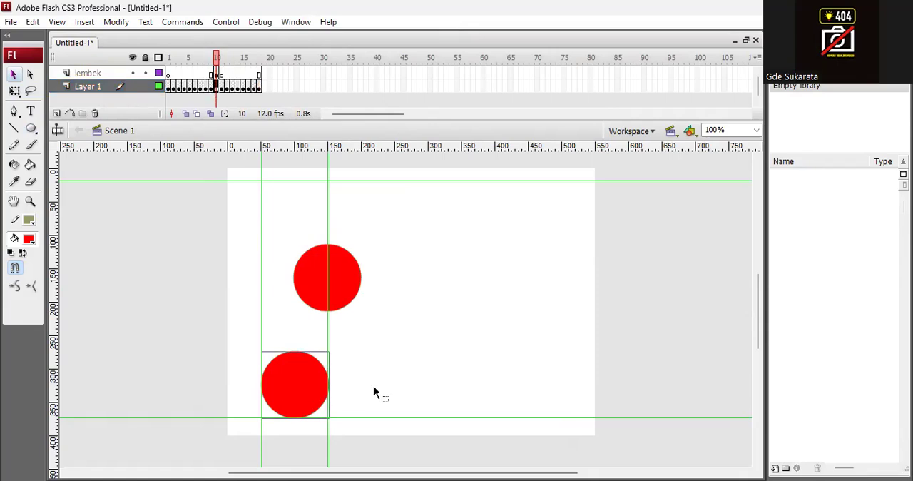
pyautogui.press('Delete')
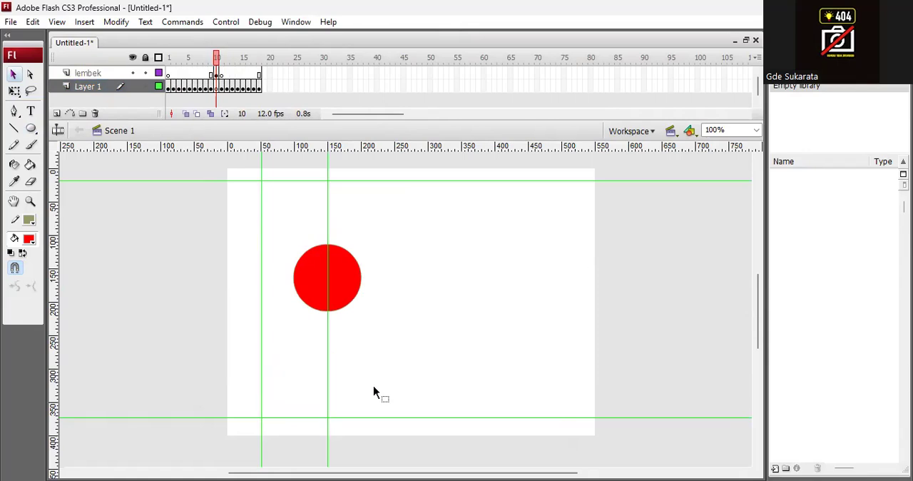
# Step: Move the lembek circle on frame 10 down to rest on the lower guide between the two vertical guides
pyautogui.moveTo(216, 58)
pyautogui.mouseDown()
pyautogui.moveTo(167, 60)
pyautogui.moveTo(249, 60)
pyautogui.moveTo(216, 60)
pyautogui.mouseUp()
pyautogui.click(217, 74)
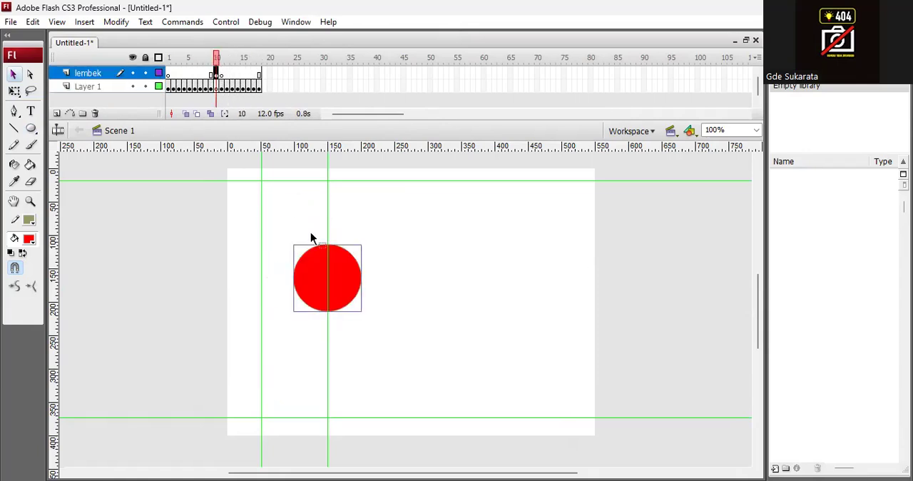
pyautogui.moveTo(321, 289); pyautogui.dragTo(286, 391)
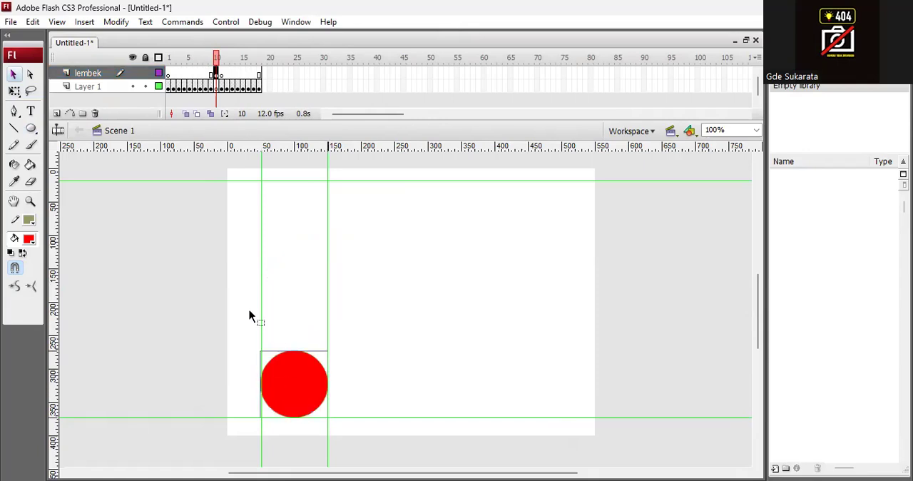
# Step: Squash the lembek circle on frame 10 slightly with Free Transform by lowering its upper edge, keeping its base on the guide
pyautogui.click(114, 22)
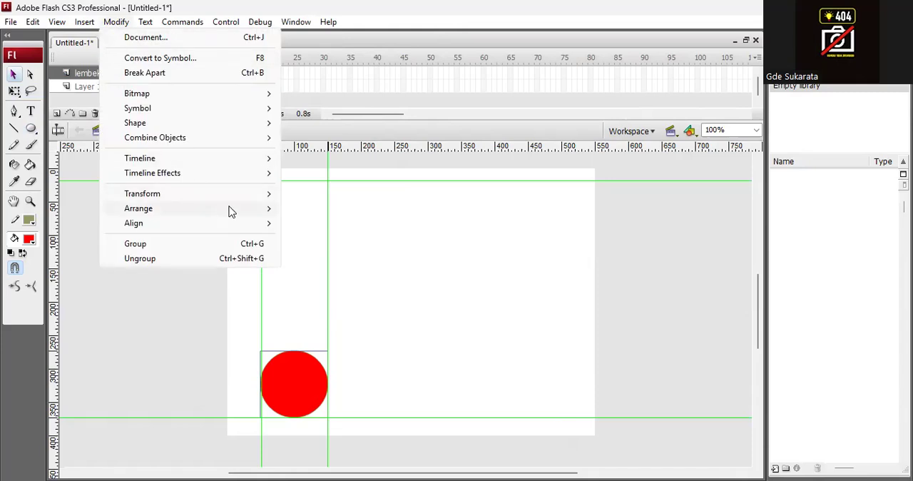
pyautogui.moveTo(214, 193)
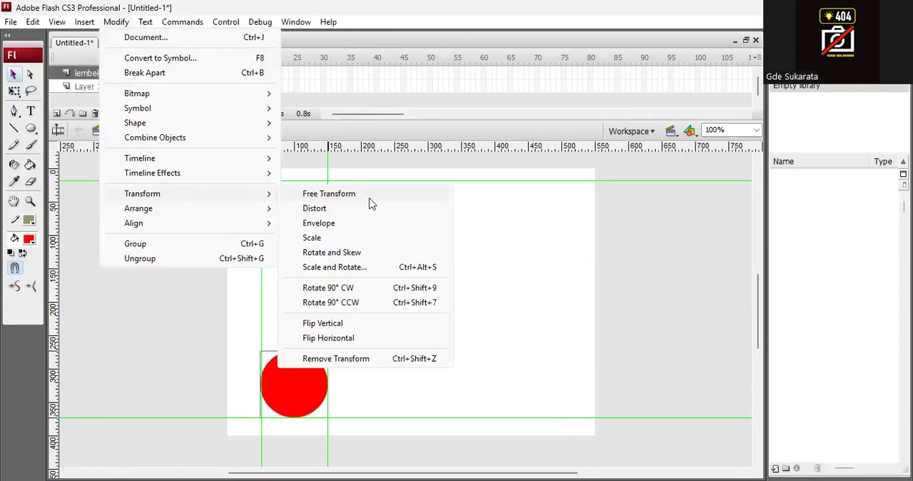
pyautogui.click(361, 197)
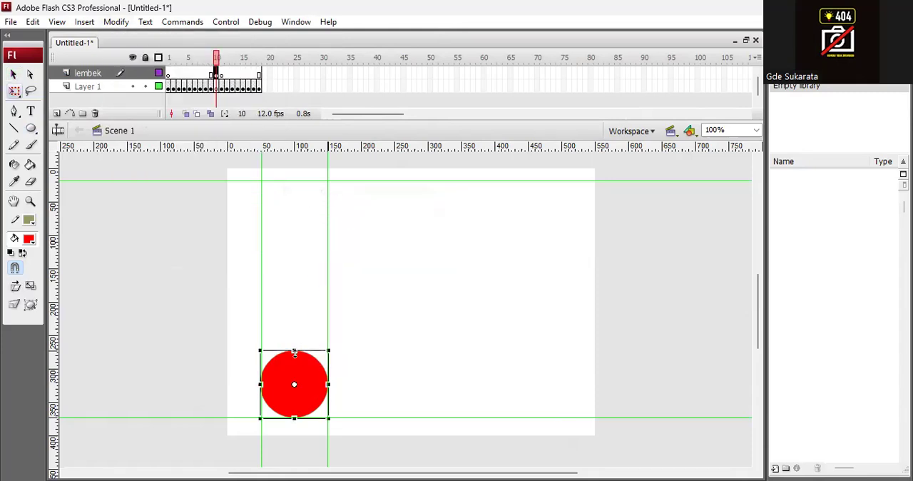
pyautogui.moveTo(293, 353); pyautogui.dragTo(294, 359)
pyautogui.click(300, 278)
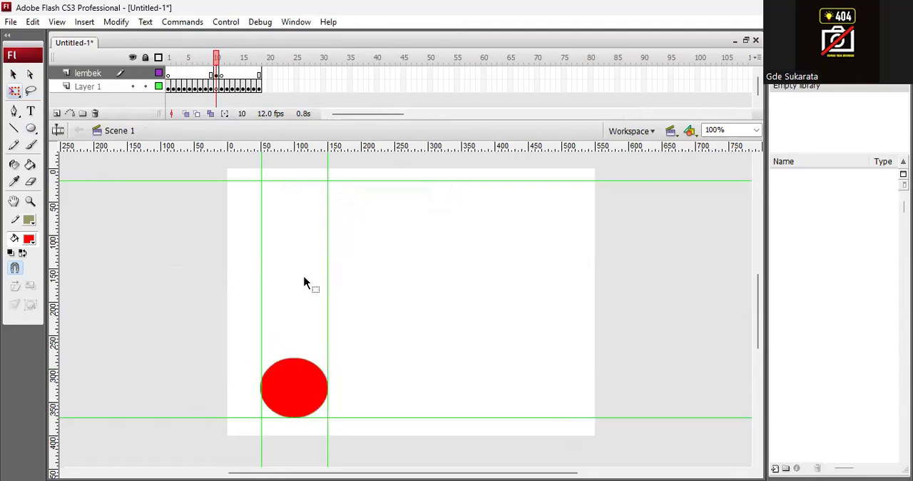
# Step: Shift the Layer 1 keyframes from frame 11 onward one frame later in the timeline
pyautogui.moveTo(216, 56)
pyautogui.mouseDown()
pyautogui.moveTo(155, 54)
pyautogui.moveTo(221, 65)
pyautogui.mouseUp()
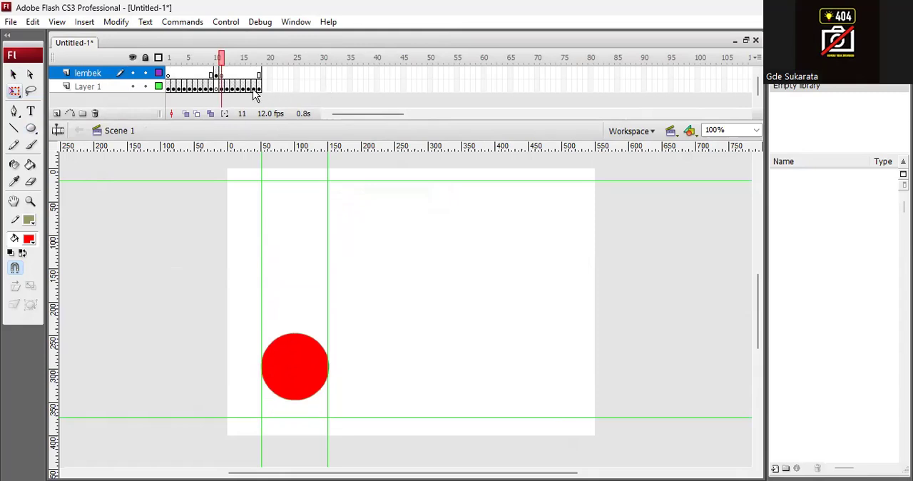
pyautogui.click(364, 231)
pyautogui.click(221, 74)
pyautogui.click(221, 87)
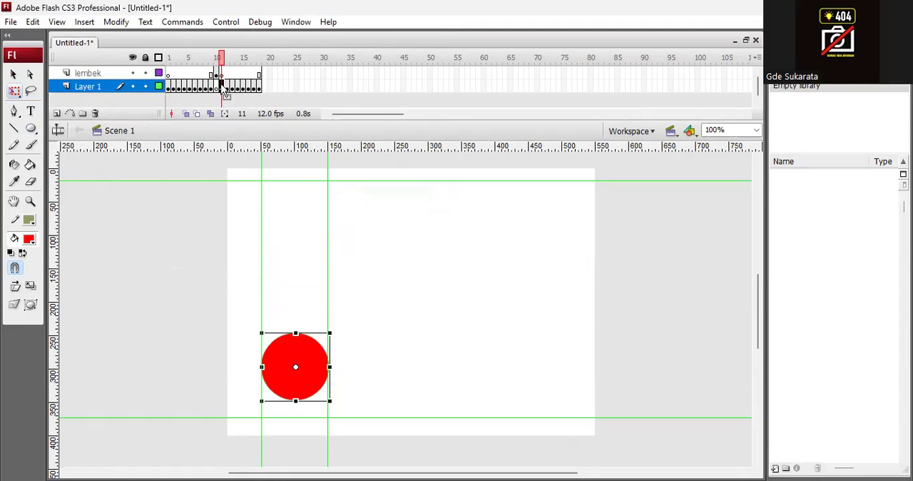
pyautogui.moveTo(224, 91); pyautogui.dragTo(245, 95)
# Step: Add a blank keyframe on frame 11 of Layer 1 and paste a copy of the circle from frame 9 there
pyautogui.click(222, 86)
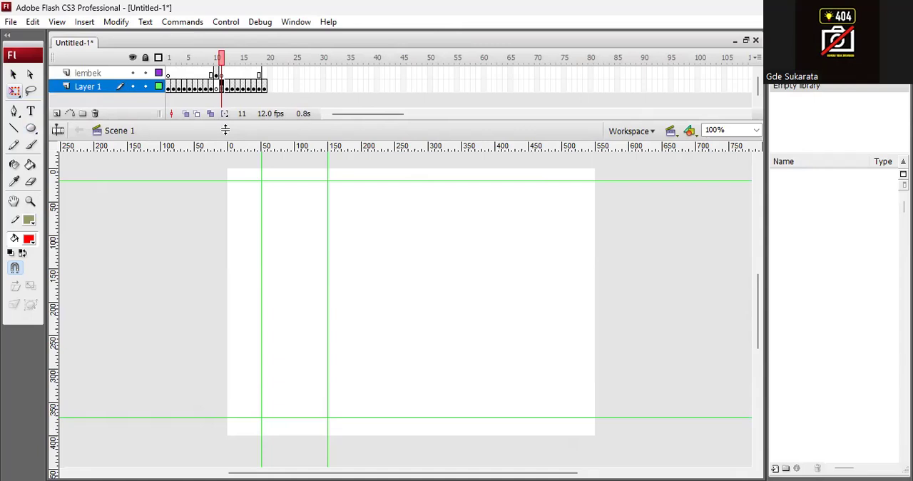
pyautogui.click(212, 89)
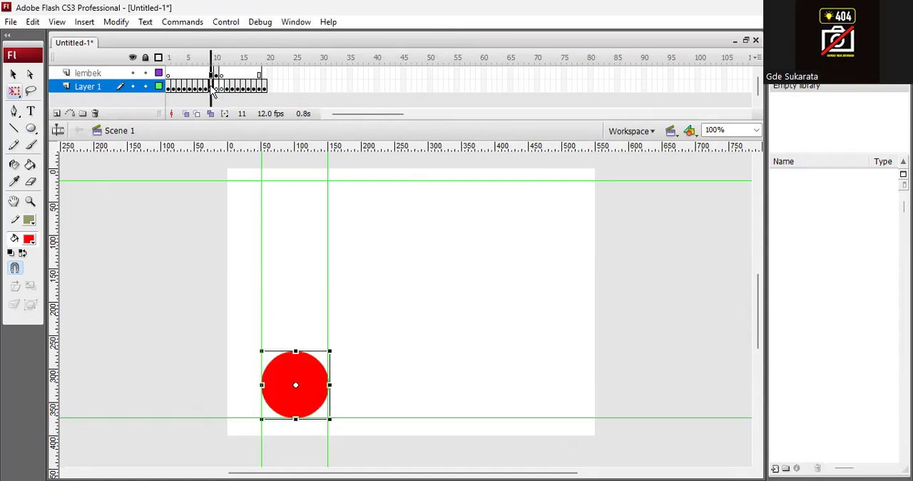
pyautogui.click(385, 289)
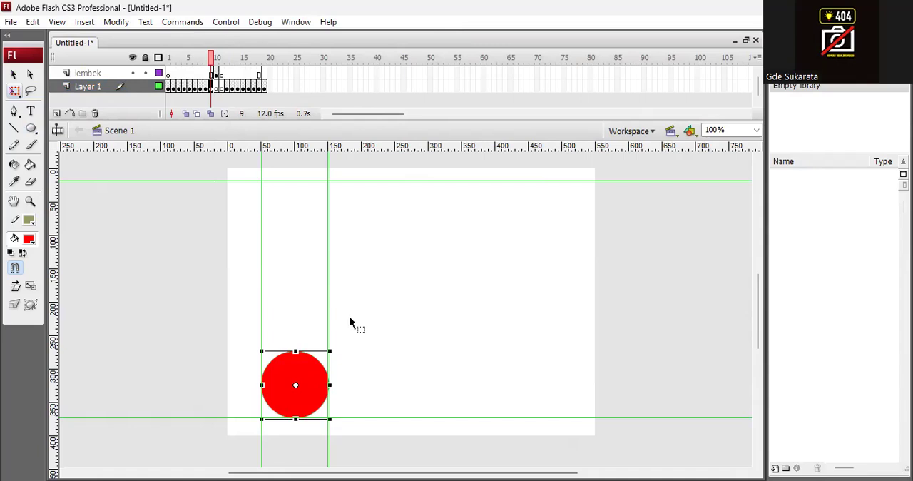
pyautogui.click(222, 86)
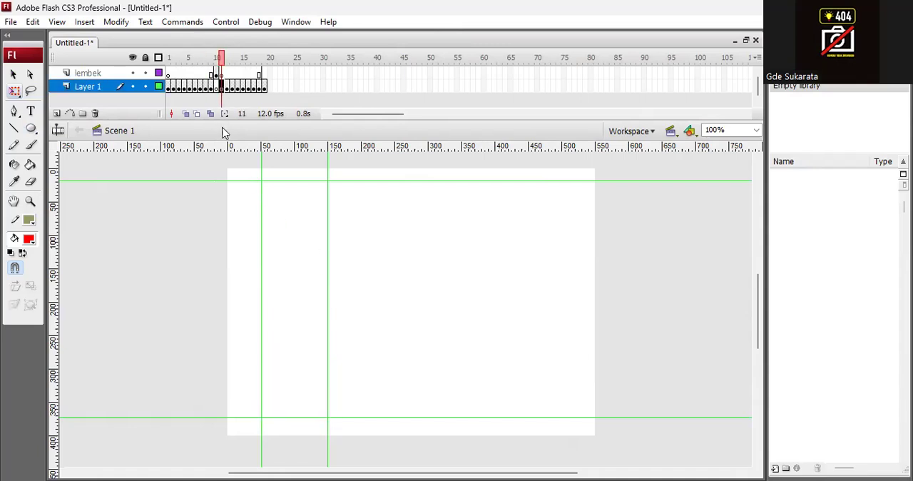
pyautogui.hotkey('ctrl', 'v')
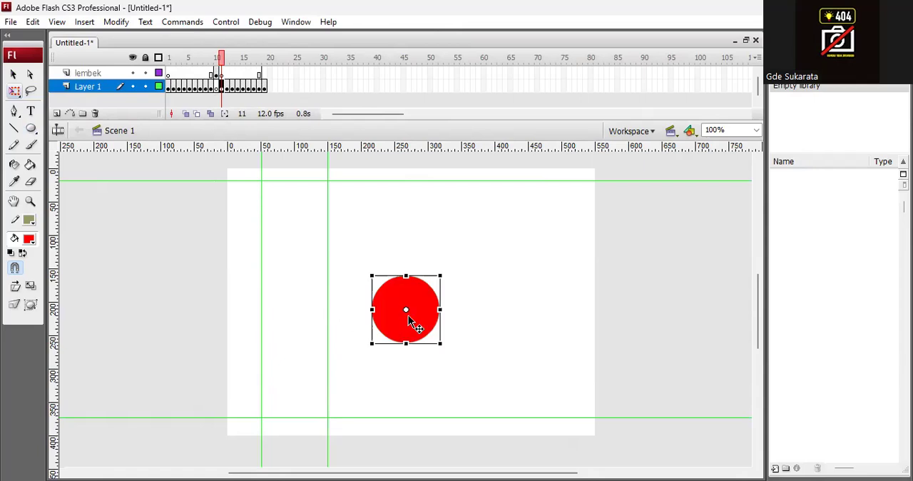
# Step: Move the circle on frame 11 onto the lower guide between the two vertical guides, and preview the bounce by scrubbing and testing the movie
pyautogui.moveTo(413, 309); pyautogui.dragTo(309, 376)
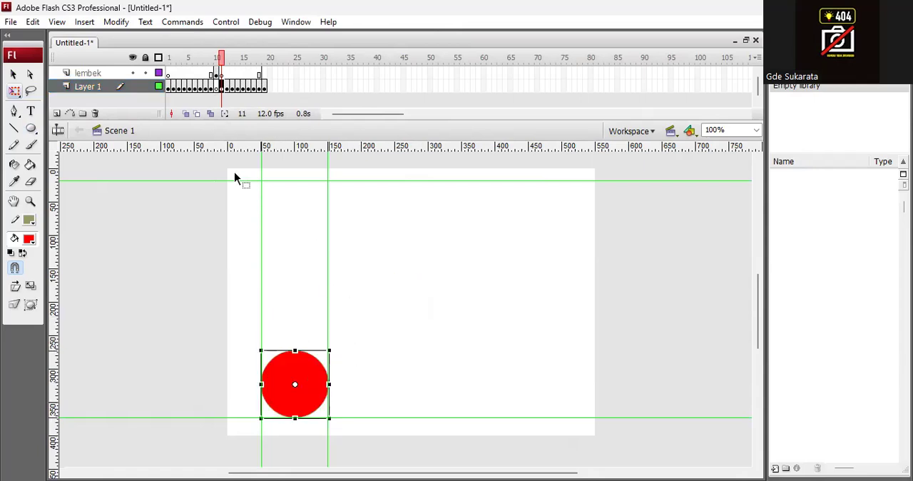
pyautogui.moveTo(223, 62); pyautogui.dragTo(262, 65)
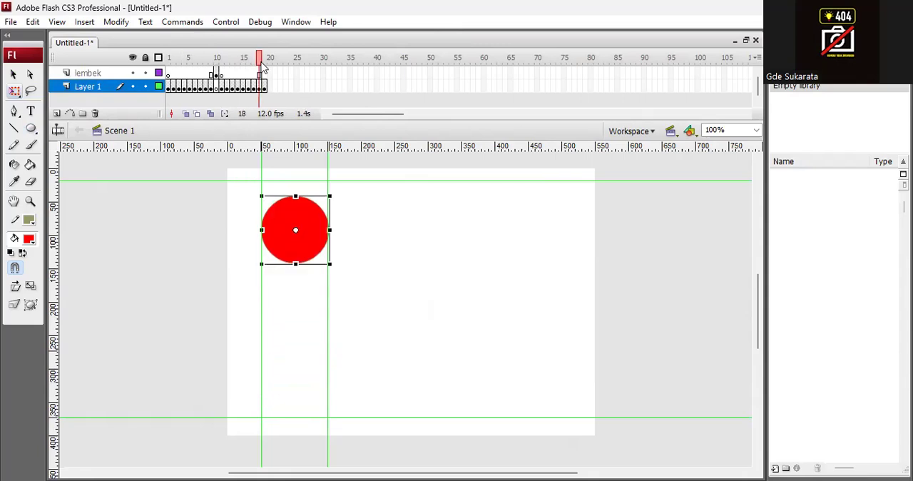
pyautogui.hotkey('ctrl', 'Return')
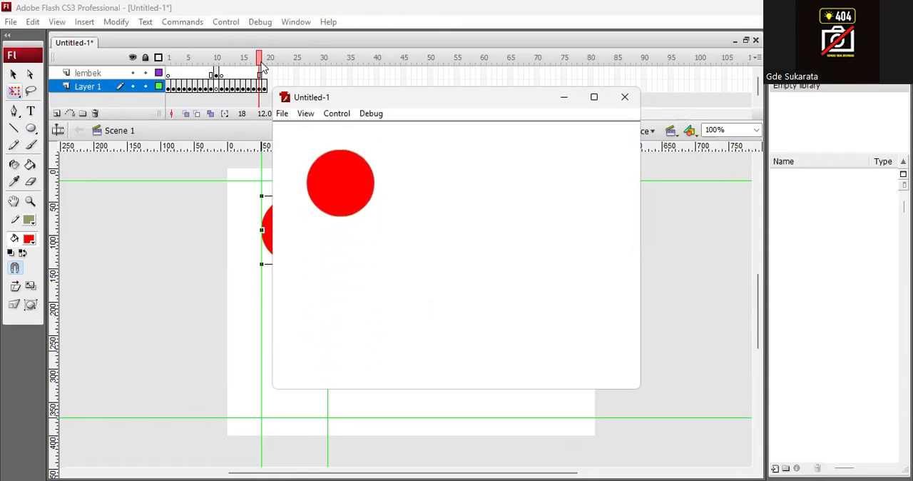
pyautogui.click(624, 98)
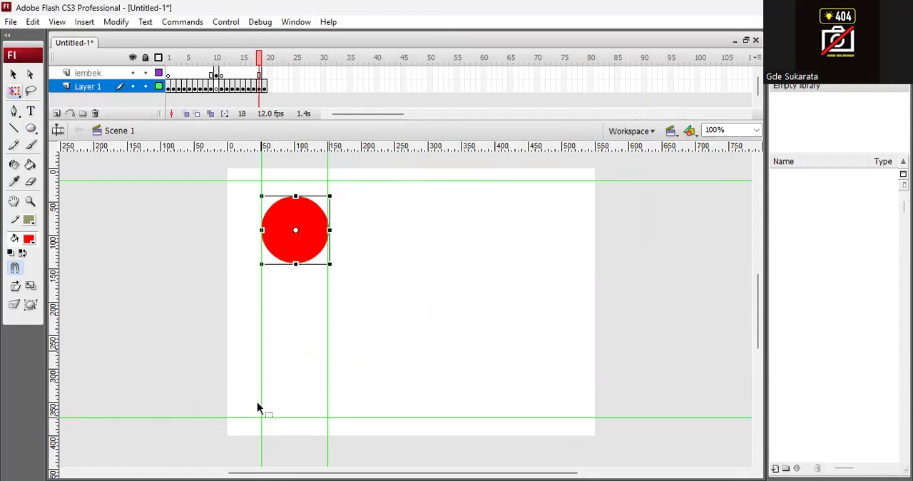
# Step: Start saving the document under a new name and browse to the Windows (C:) drive as the location
pyautogui.click(11, 22)
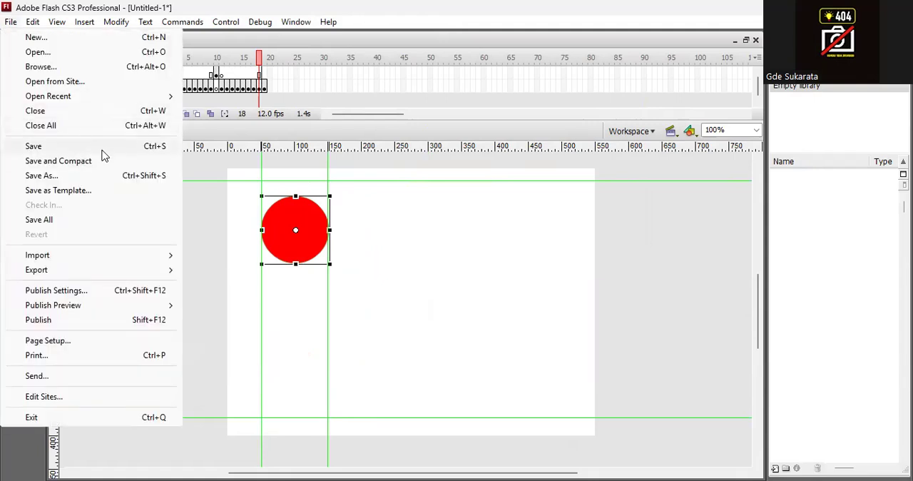
pyautogui.click(118, 175)
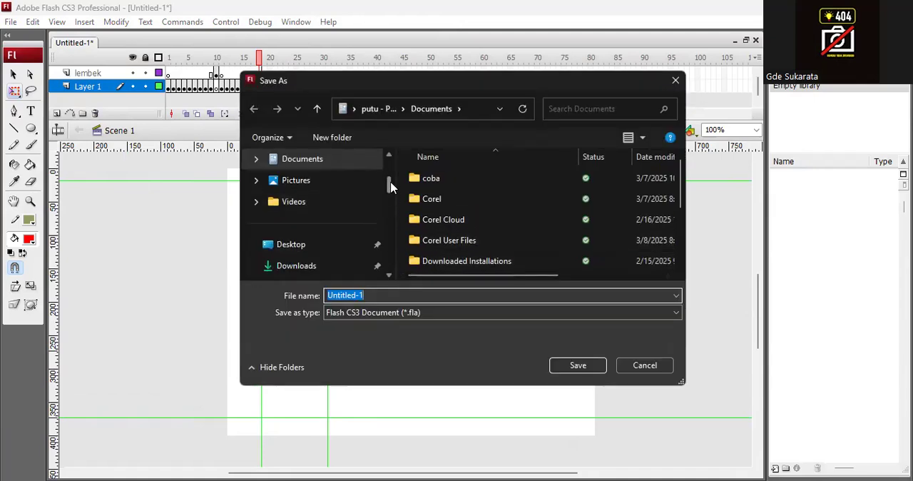
pyautogui.moveTo(390, 186); pyautogui.dragTo(391, 150)
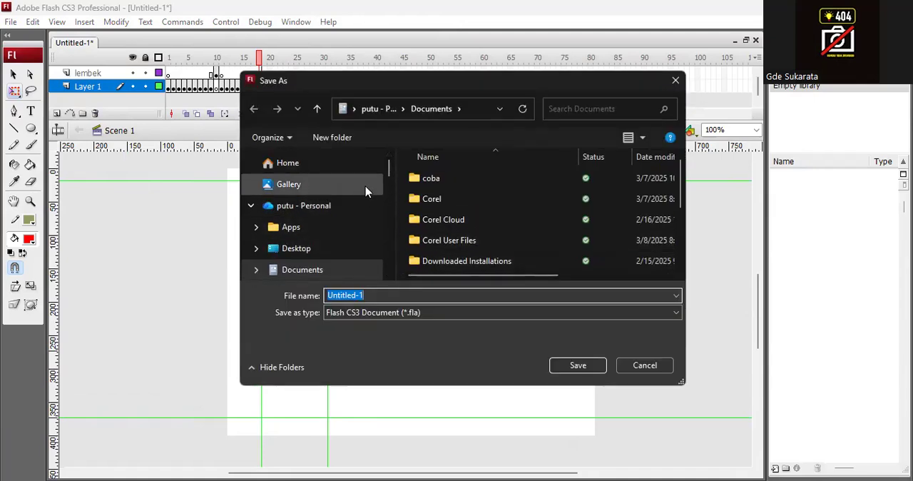
pyautogui.moveTo(390, 166); pyautogui.dragTo(389, 199)
pyautogui.scroll(-1, 390, 200)
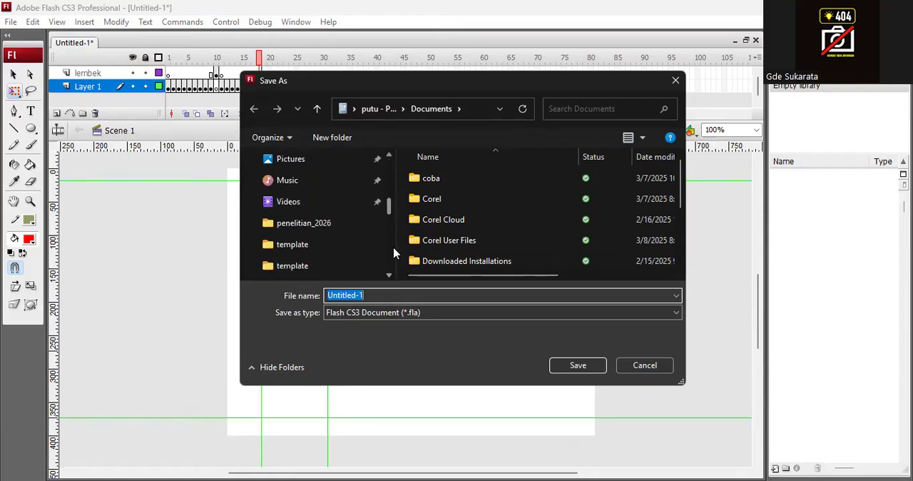
pyautogui.moveTo(391, 208); pyautogui.dragTo(387, 241)
pyautogui.click(334, 160)
pyautogui.scroll(-10, 619, 234)
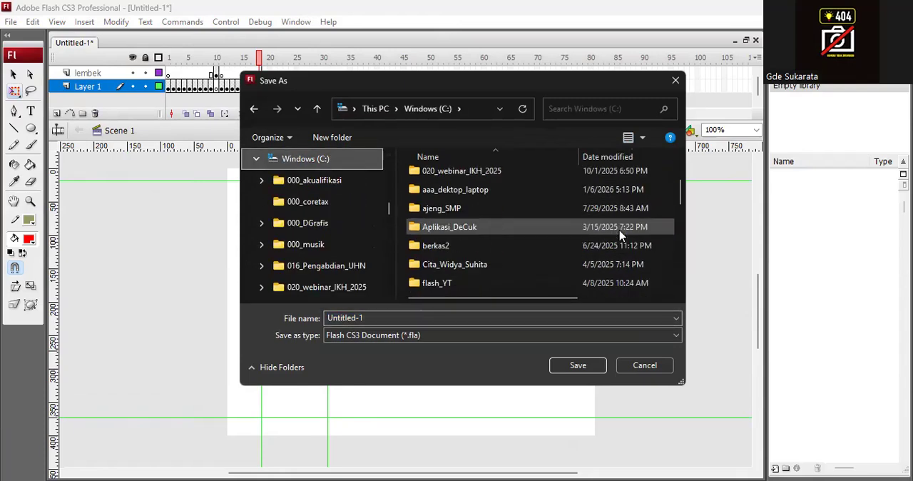
# Step: Create a new folder named data_flash on the Windows (C:) drive
pyautogui.scroll(1, 619, 239)
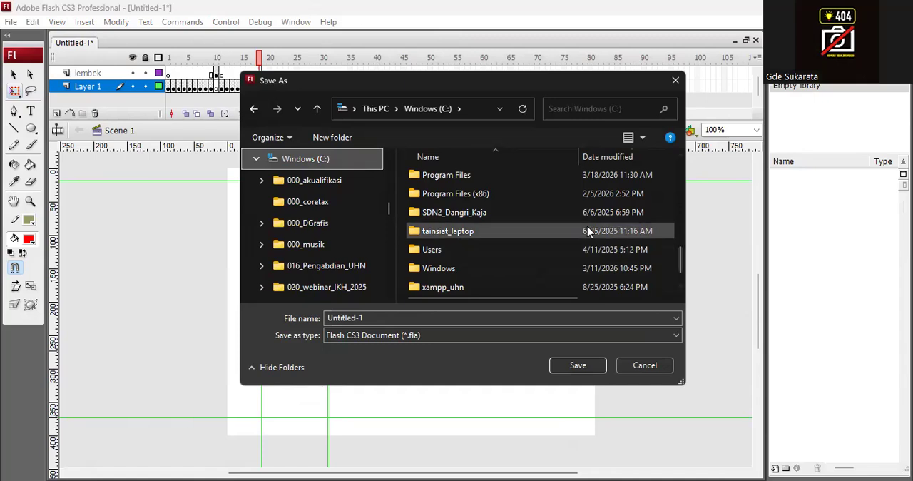
pyautogui.rightClick(613, 187)
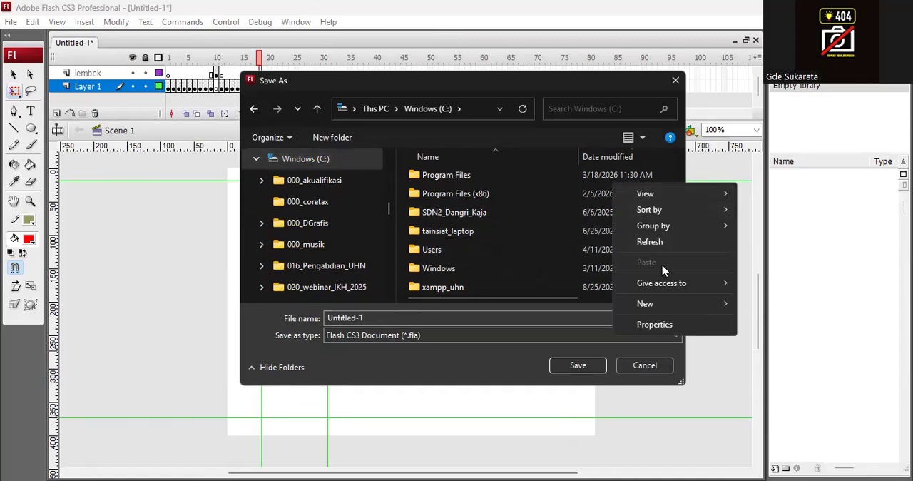
pyautogui.click(655, 307)
pyautogui.click(535, 304)
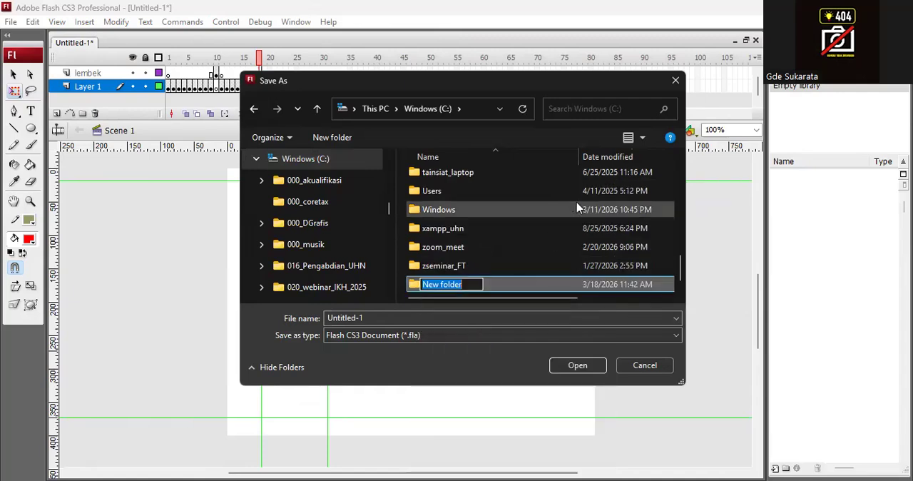
pyautogui.write('dat')
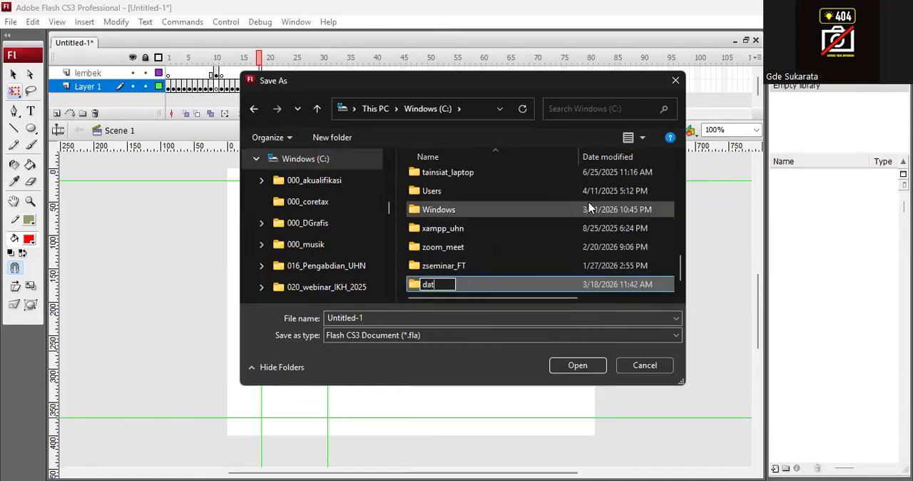
pyautogui.write('a_')
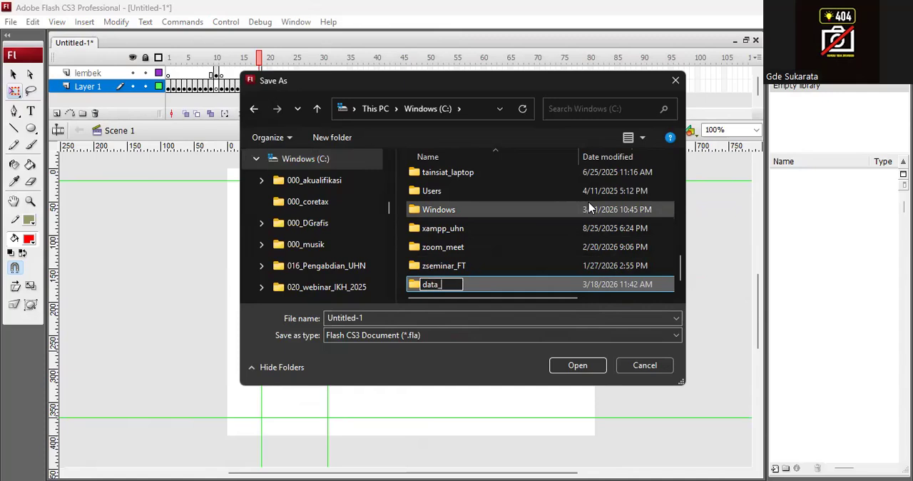
pyautogui.write('flash')
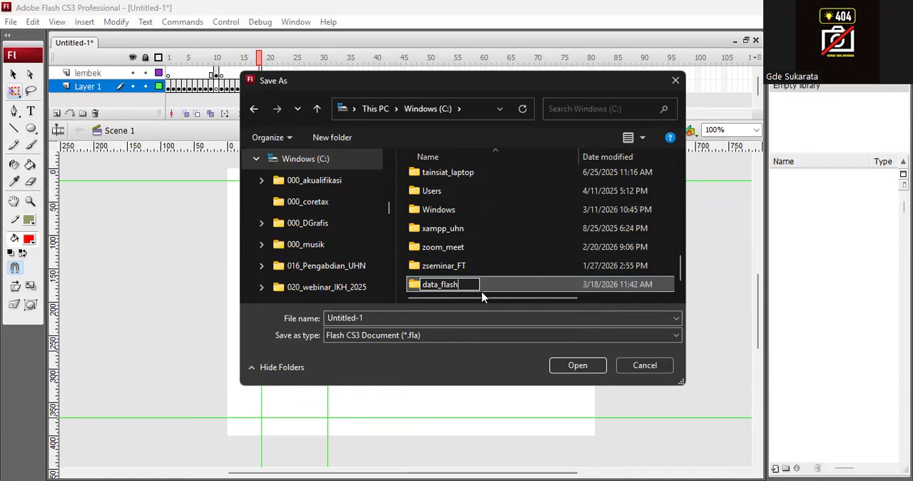
pyautogui.press('Return')
# Step: Save the Flash document as bola_lembek inside the data_flash folder and test the saved movie
pyautogui.doubleClick(526, 286)
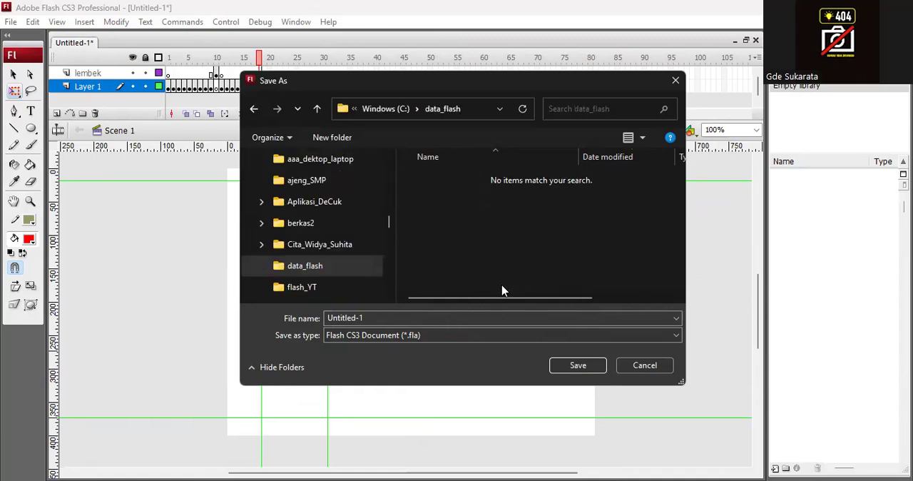
pyautogui.click(381, 322)
pyautogui.write('bola_lembek')
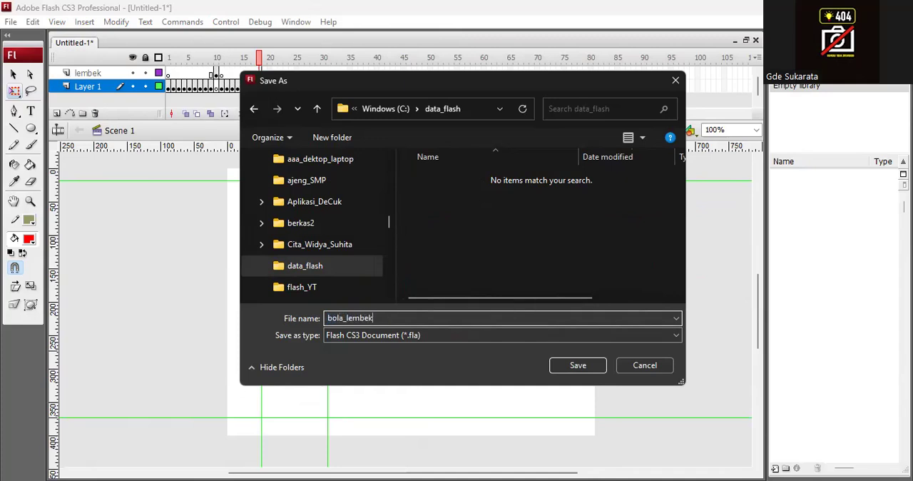
pyautogui.press('Return')
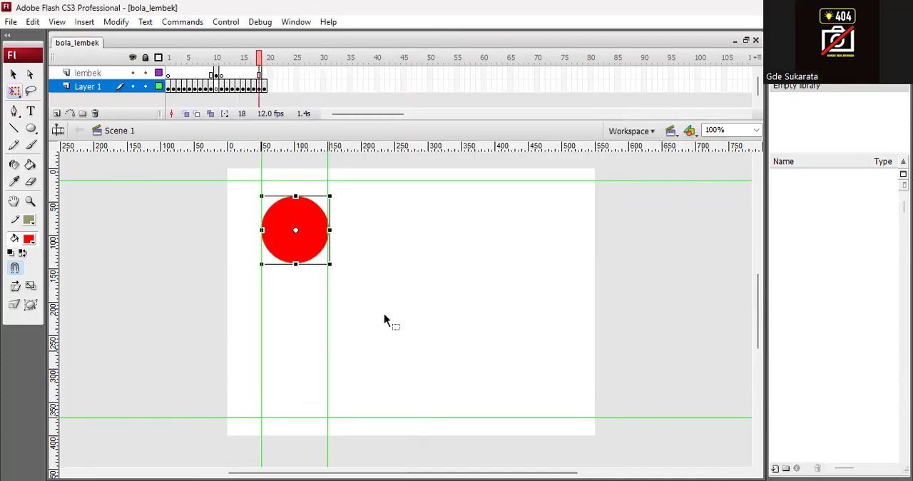
pyautogui.hotkey('ctrl', 'Return')
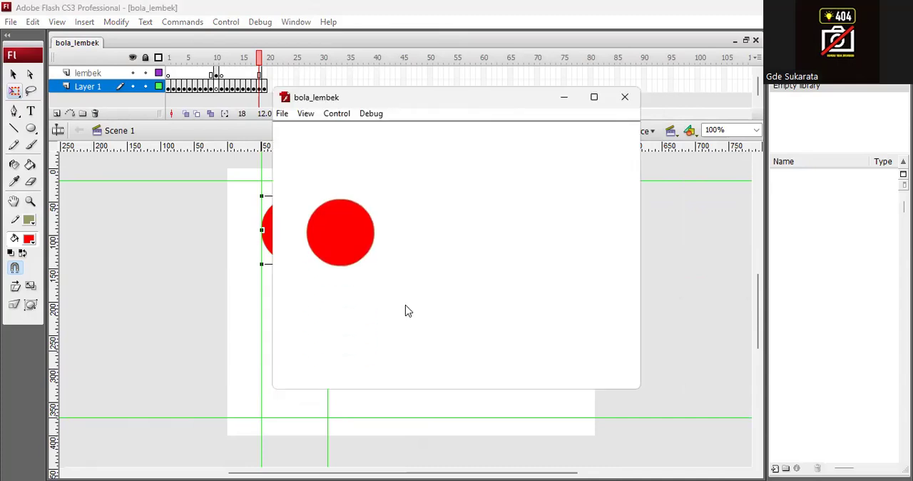
pyautogui.click(625, 99)
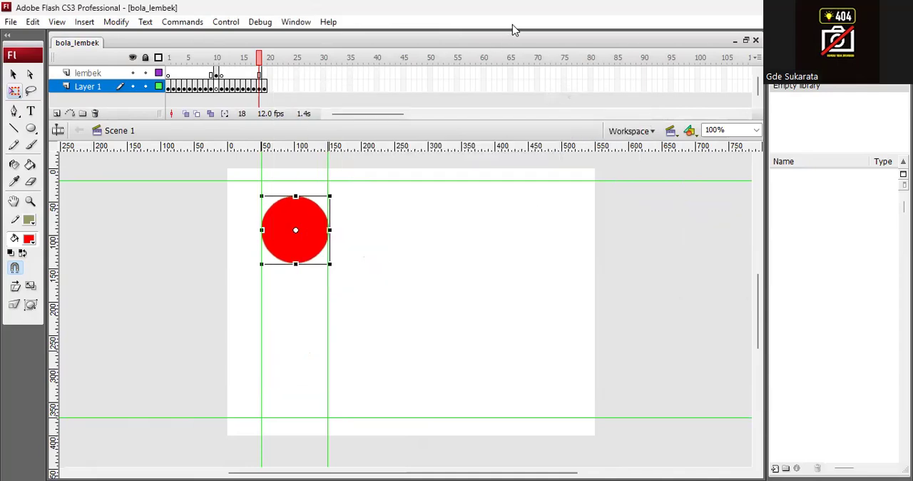